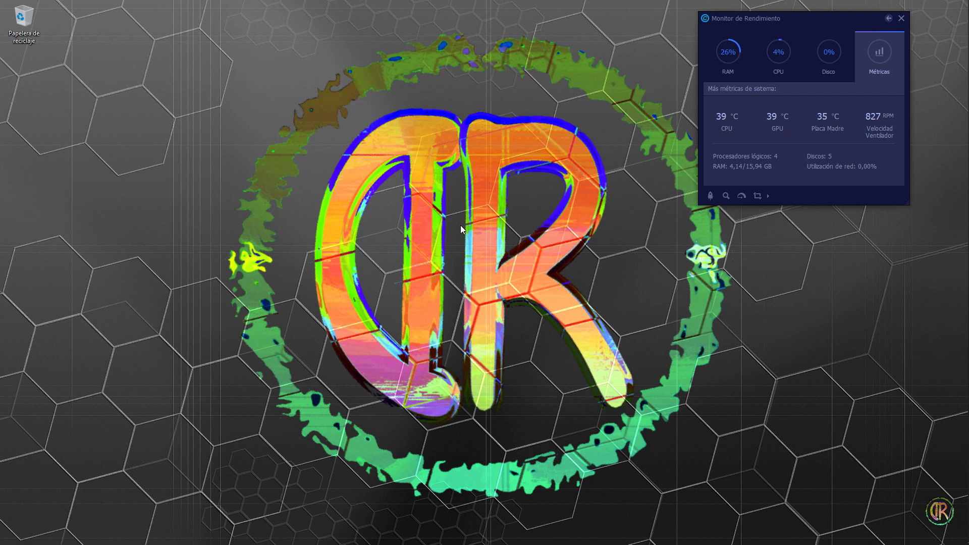
Step: Switch to the Windows 10 DR Lite virtual machine and open the Acerca de page of the Windows system settings
mouse_move(961, 215)
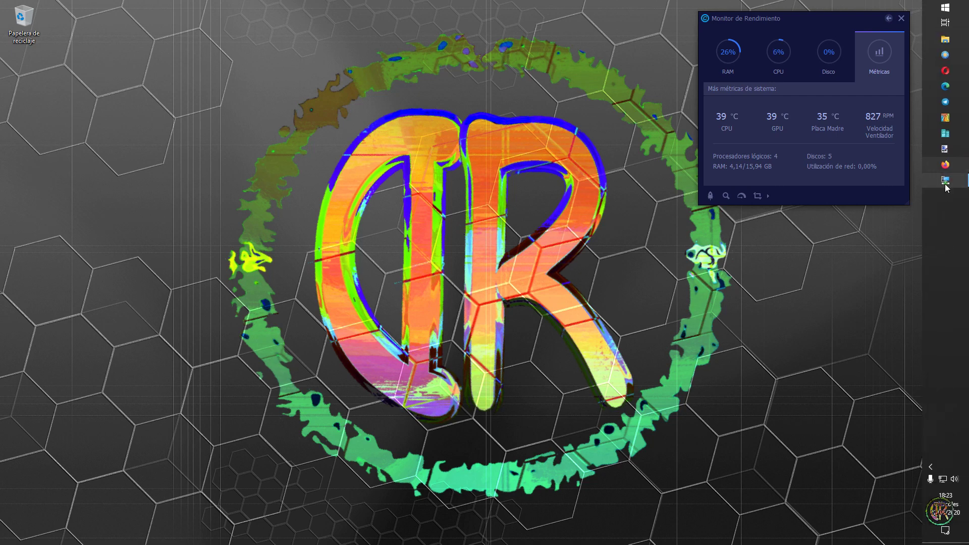
click(945, 180)
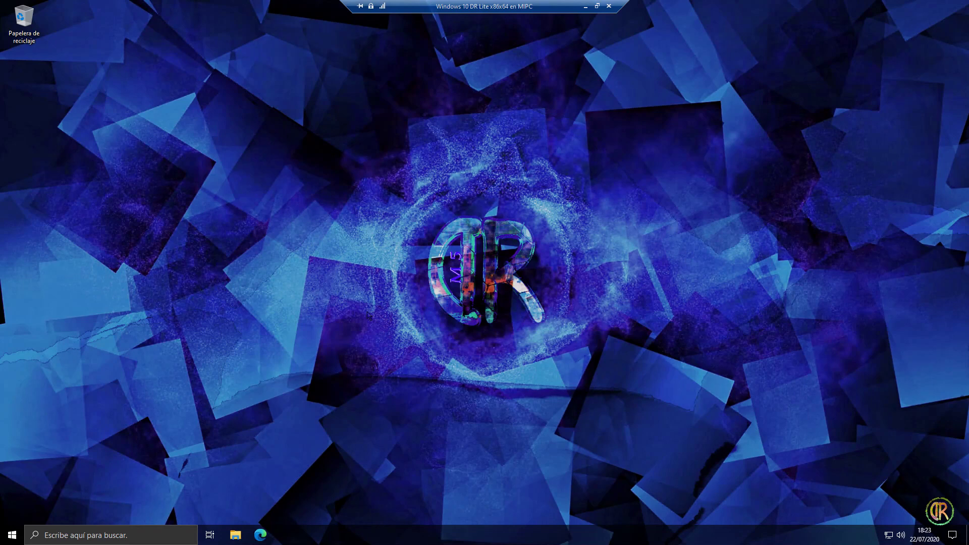
click(12, 536)
click(13, 488)
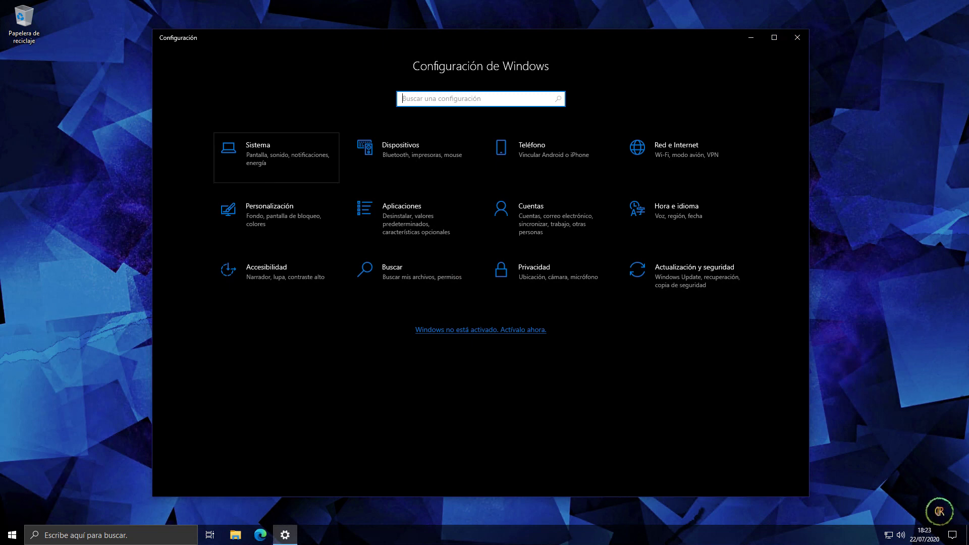
click(255, 151)
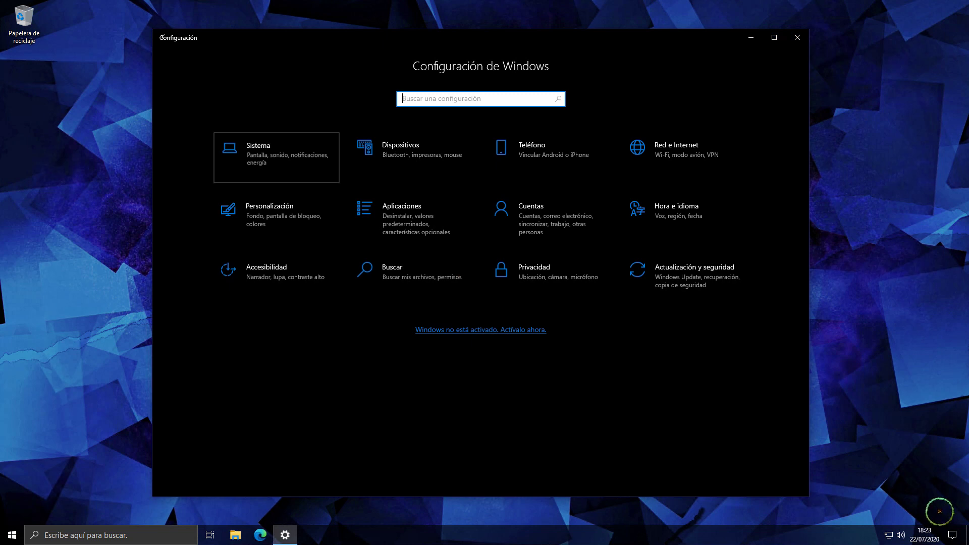
click(212, 409)
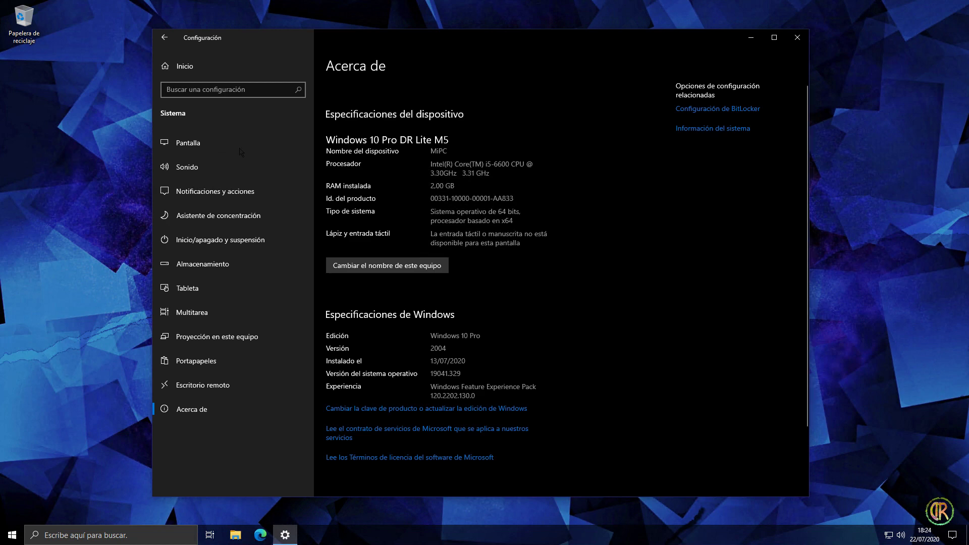
Step: Narrow the Configuración window to less than half of its current width
drag(152, 186, 376, 186)
drag(282, 186, 507, 186)
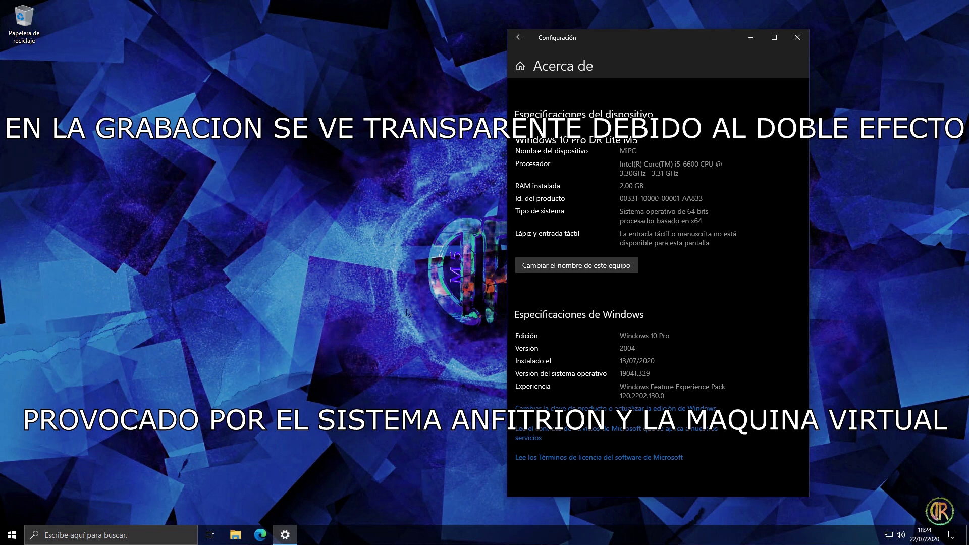
Step: List the apps under Accesorios de Windows and open Programas y características in the Panel de control
click(11, 537)
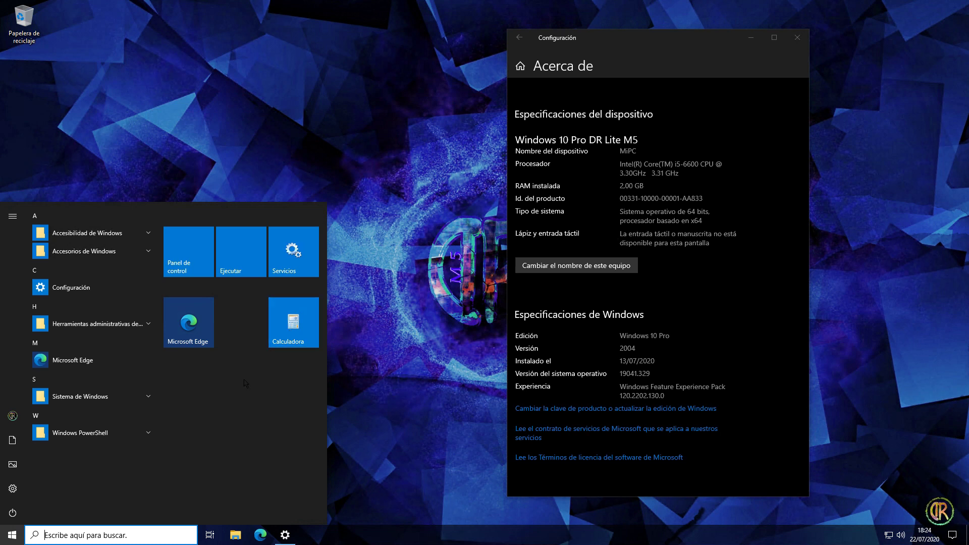
click(103, 253)
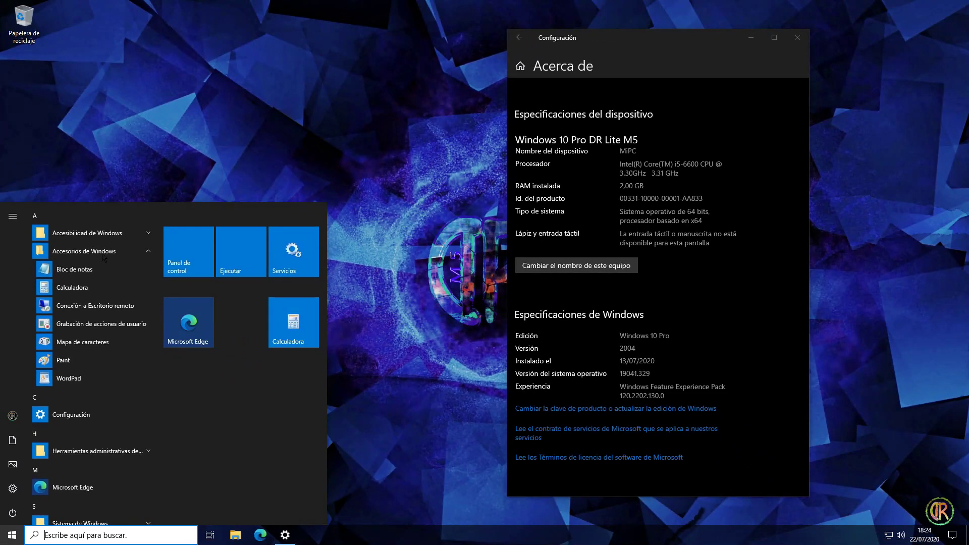
click(188, 251)
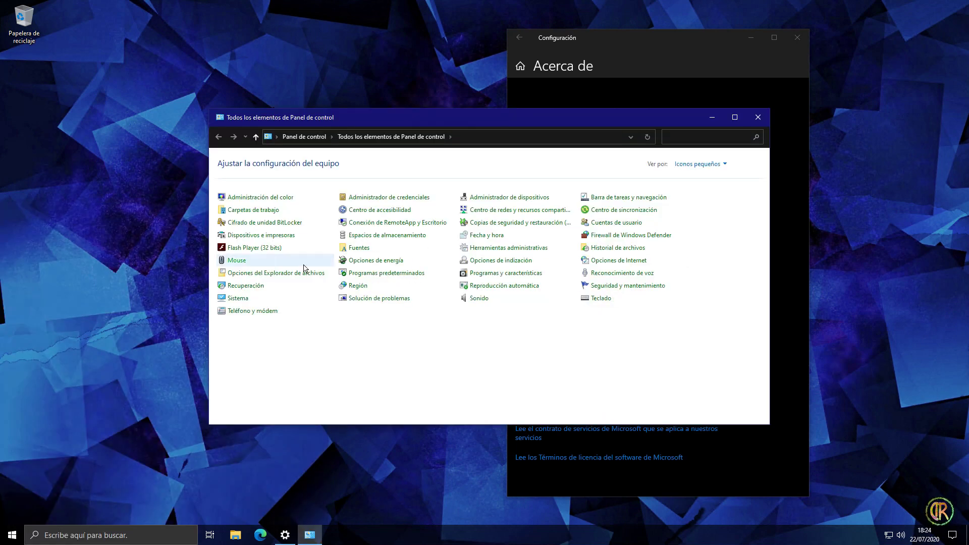
click(472, 273)
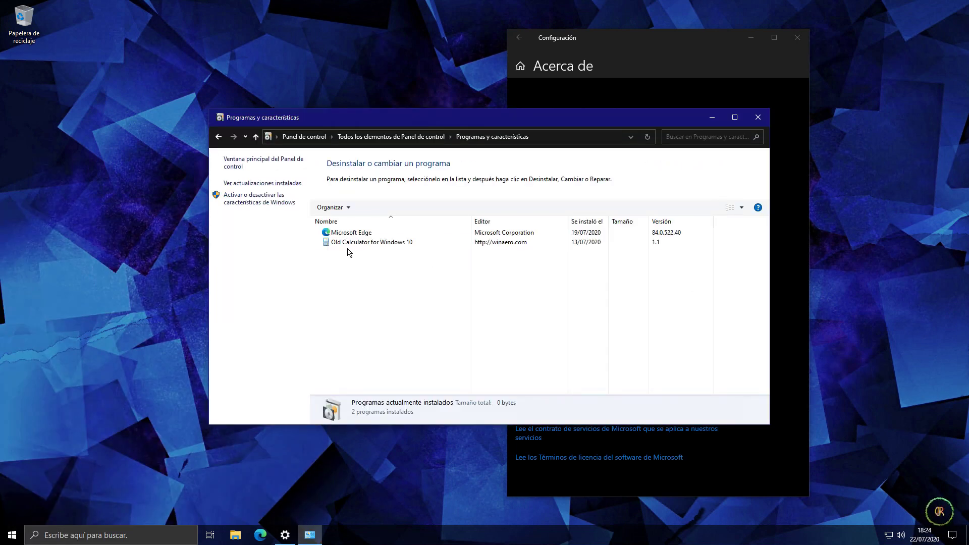
Step: Examine Reproductor de Windows Media, Internet Explorer 11 and the .NET Framework entries among the optional Windows features, leaving them unchanged
click(237, 198)
drag(448, 350, 441, 503)
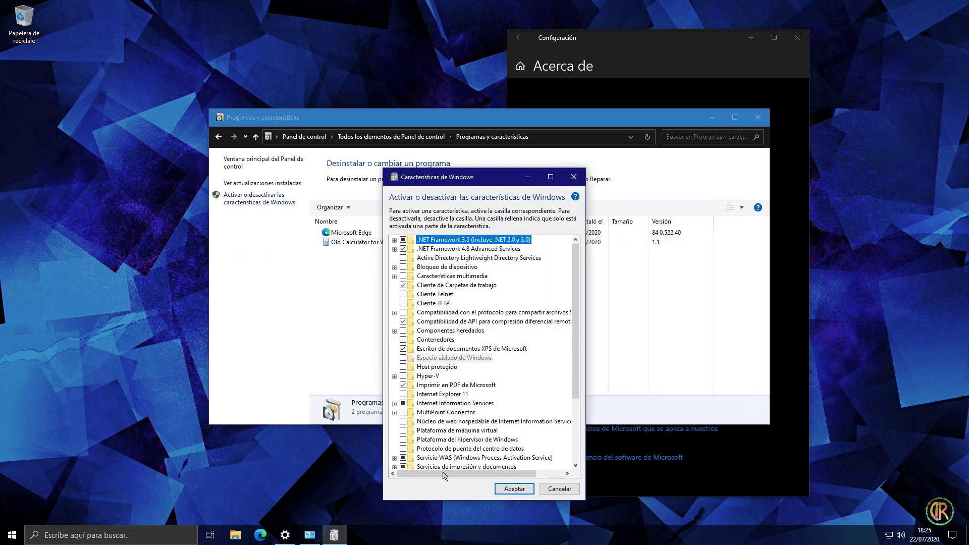
click(394, 276)
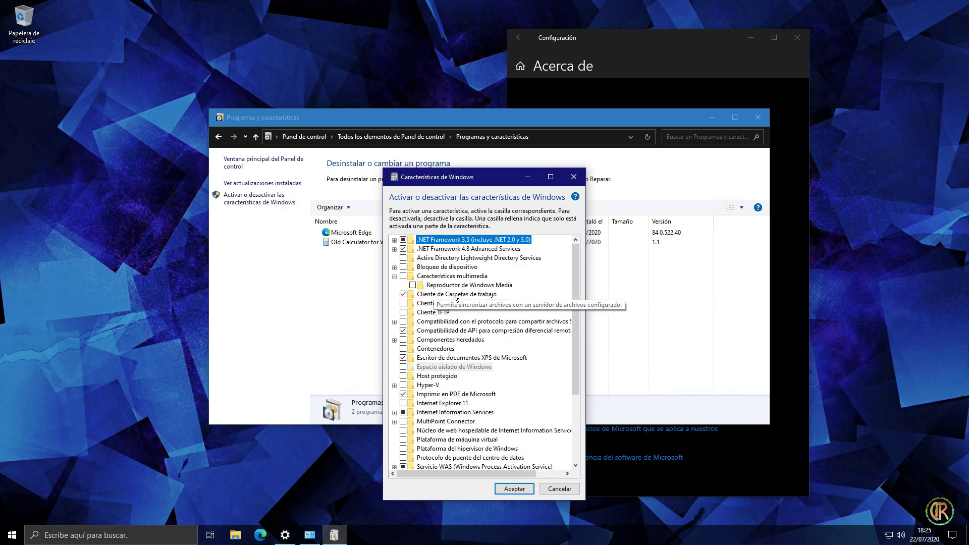
click(462, 285)
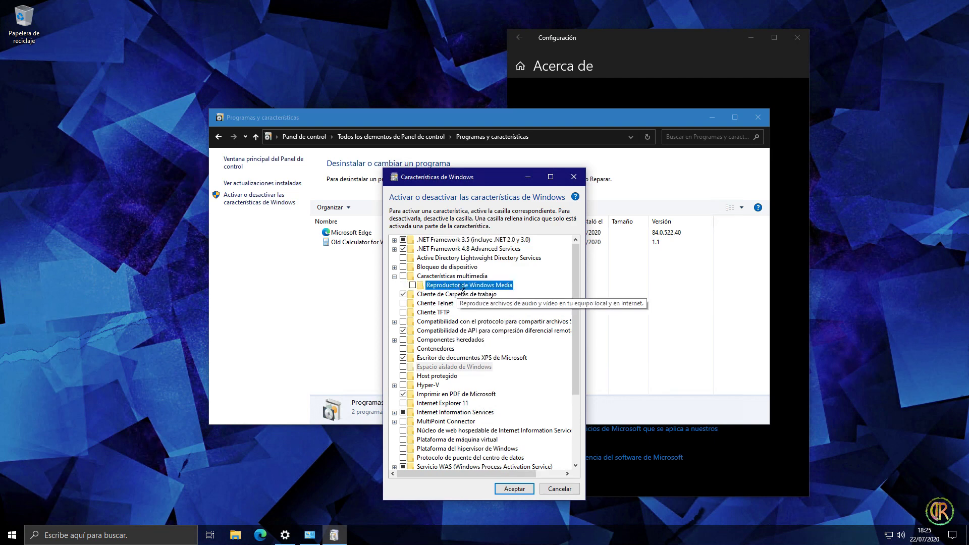
click(443, 403)
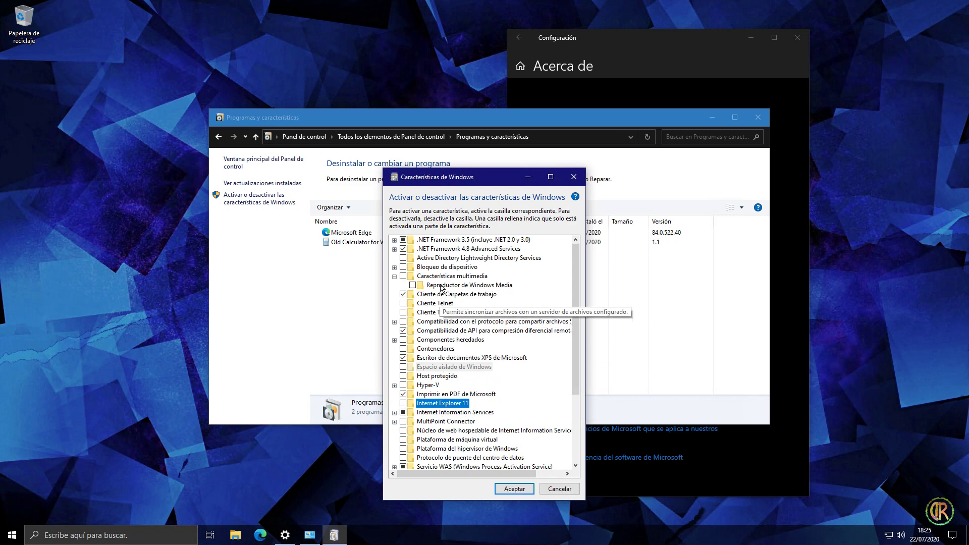
click(447, 240)
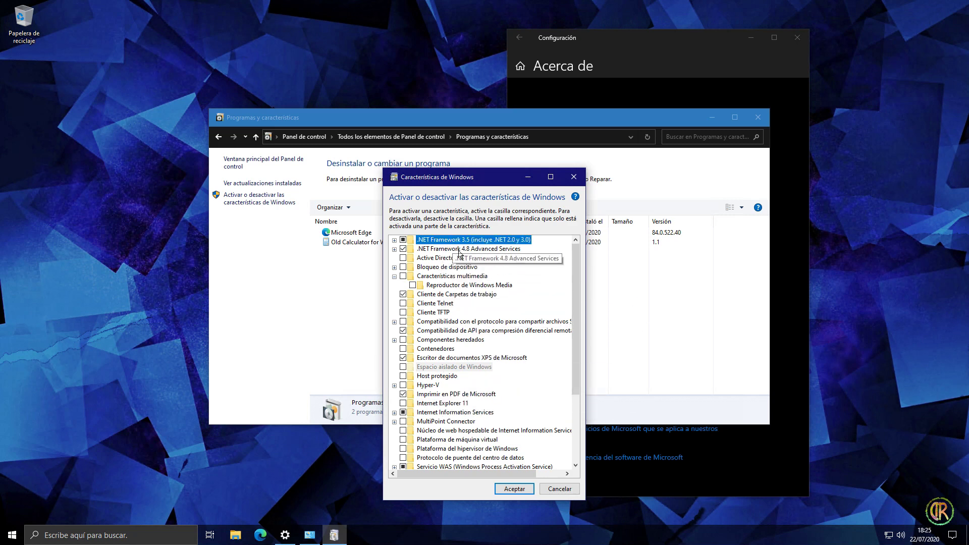
click(459, 250)
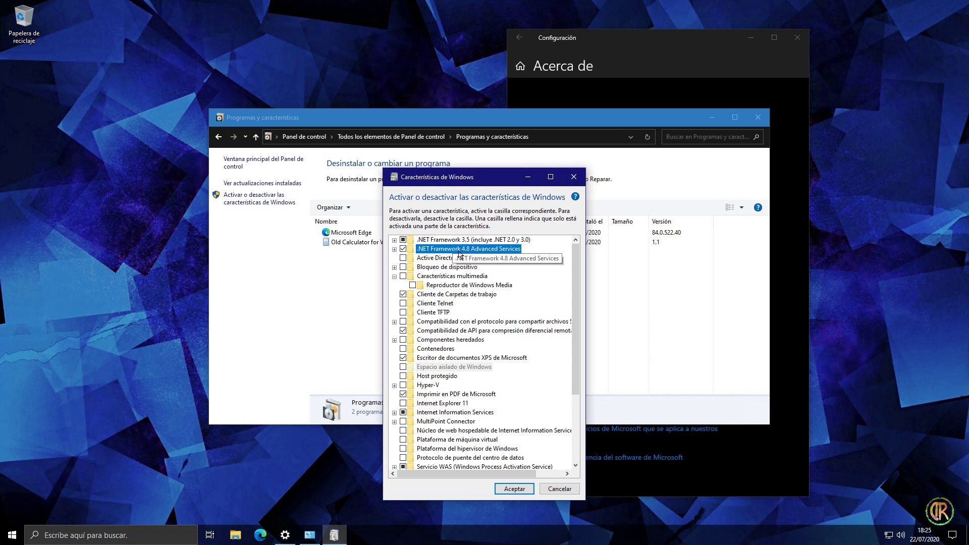
click(574, 177)
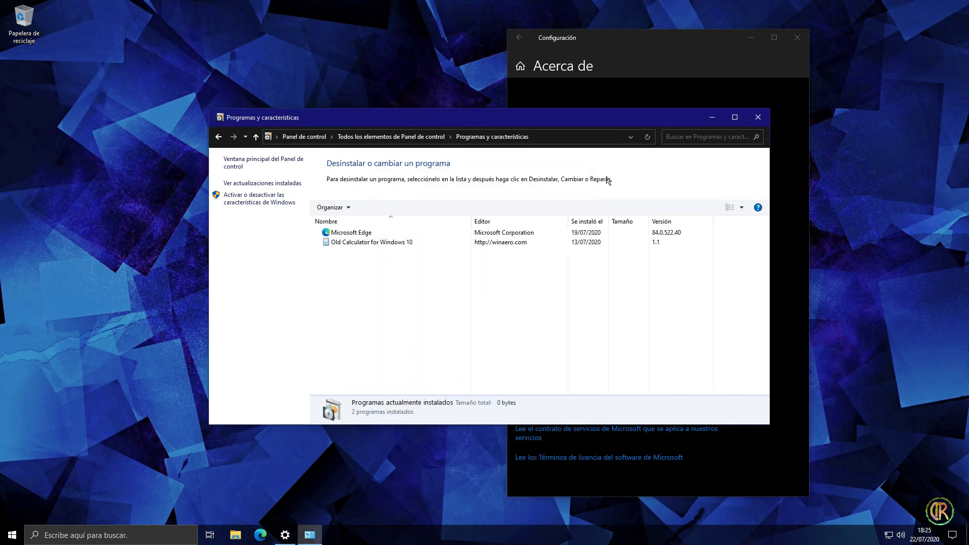
click(757, 117)
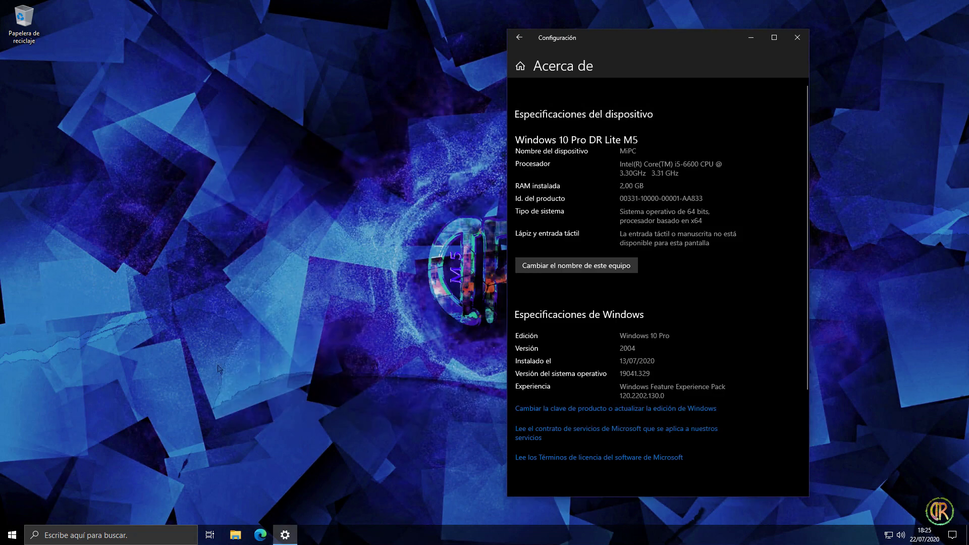
Step: Capture a rectangular screen snip covering the Start tiles and part of the Acerca de page, with Accesorios de Windows expanded
key(super)
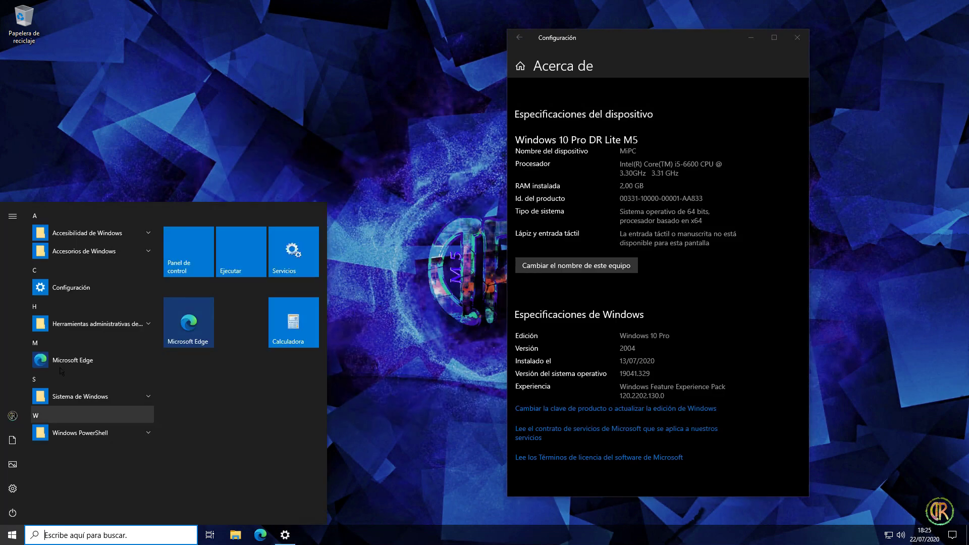
click(76, 250)
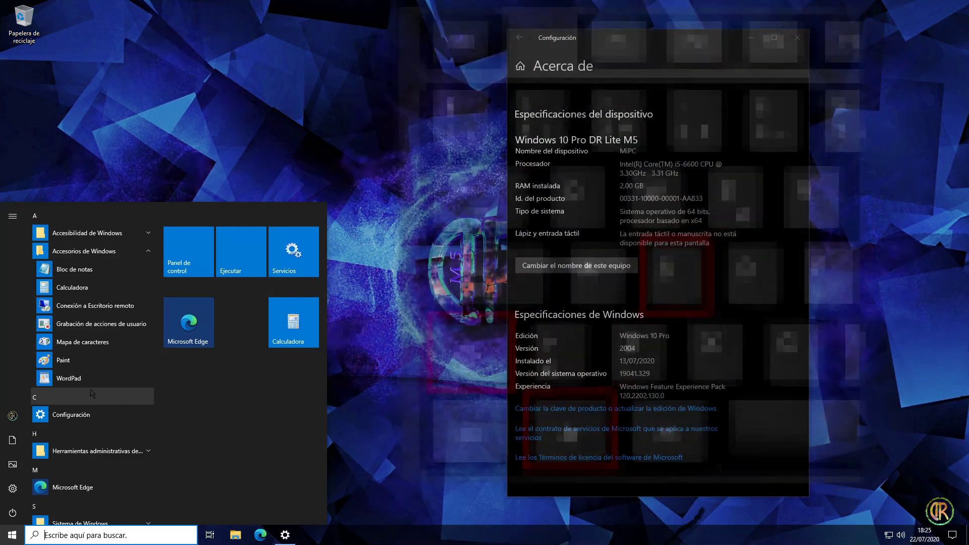
key(super+shift+s)
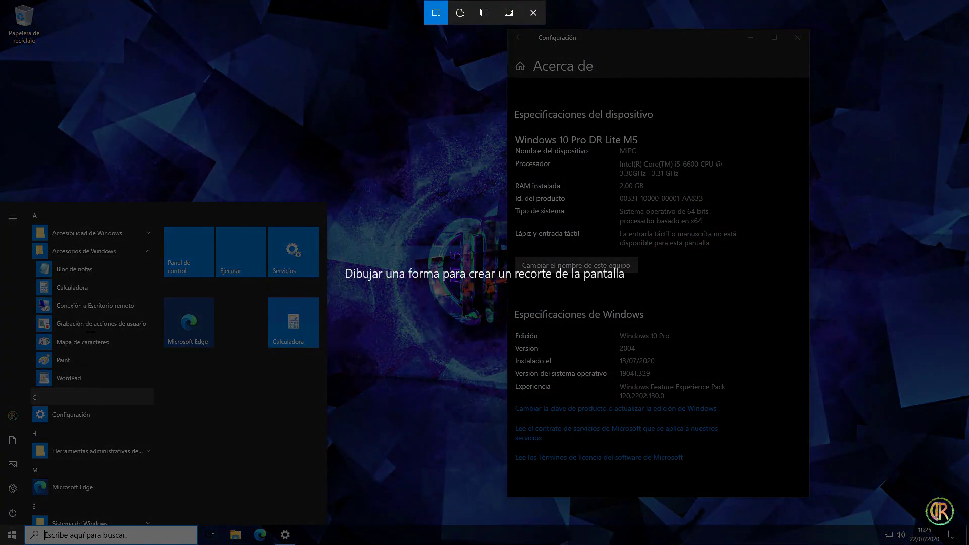
drag(123, 105, 587, 474)
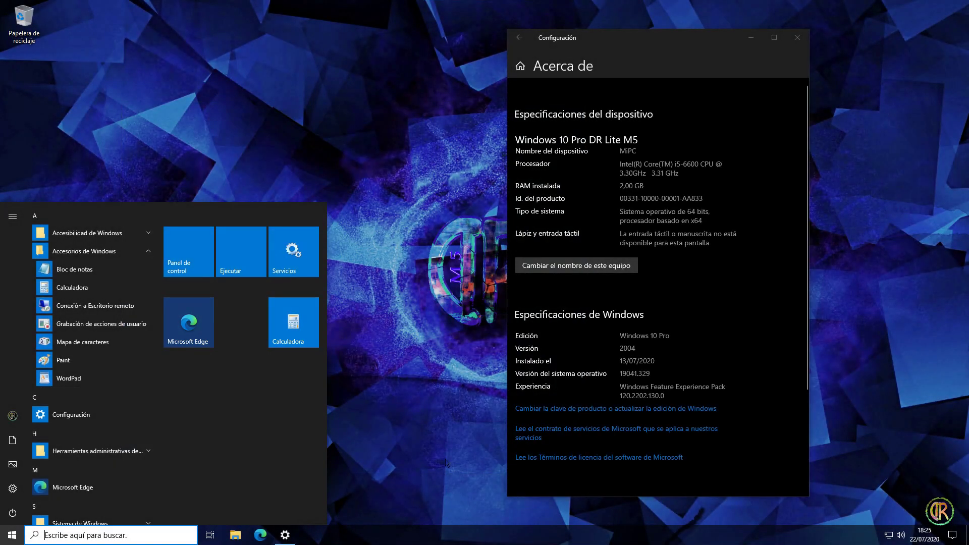
Step: Activate the clipboard history and close its panel
key(super+v)
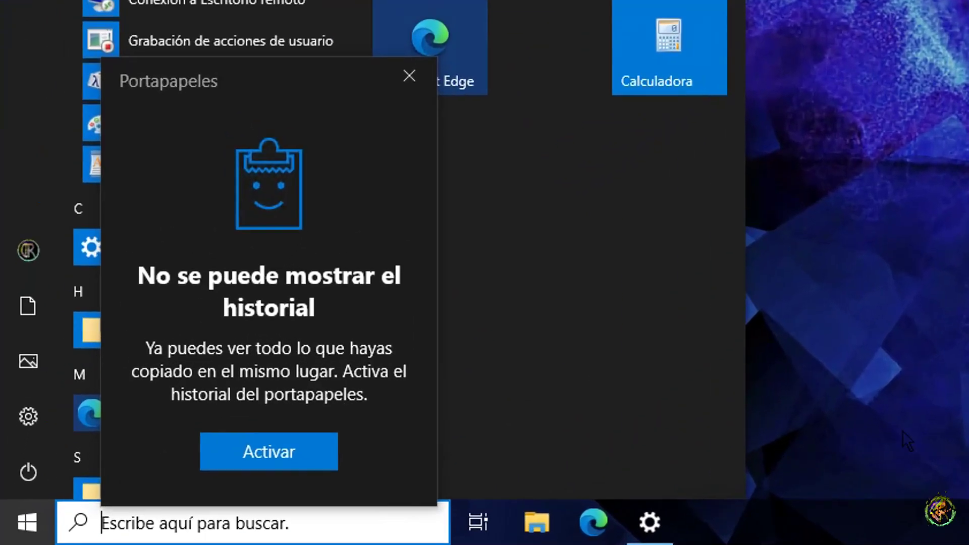
click(310, 456)
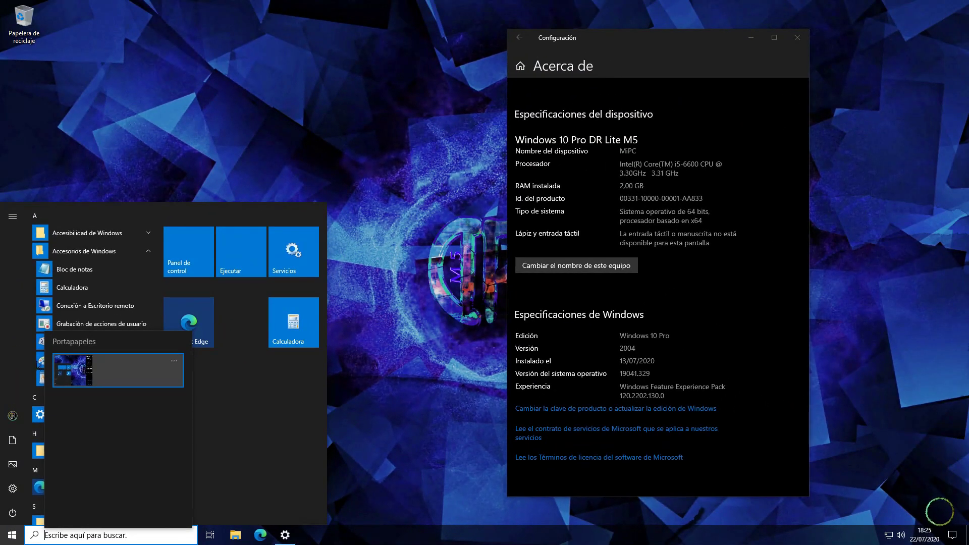
key(Escape)
Step: Paste the screen snip into a new Paint picture and close Paint without saving
click(71, 362)
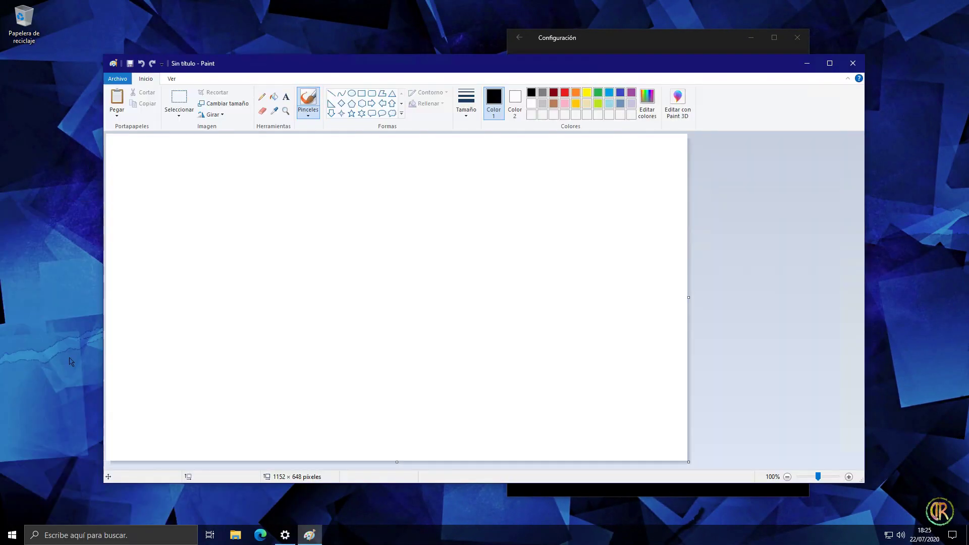
key(ctrl+v)
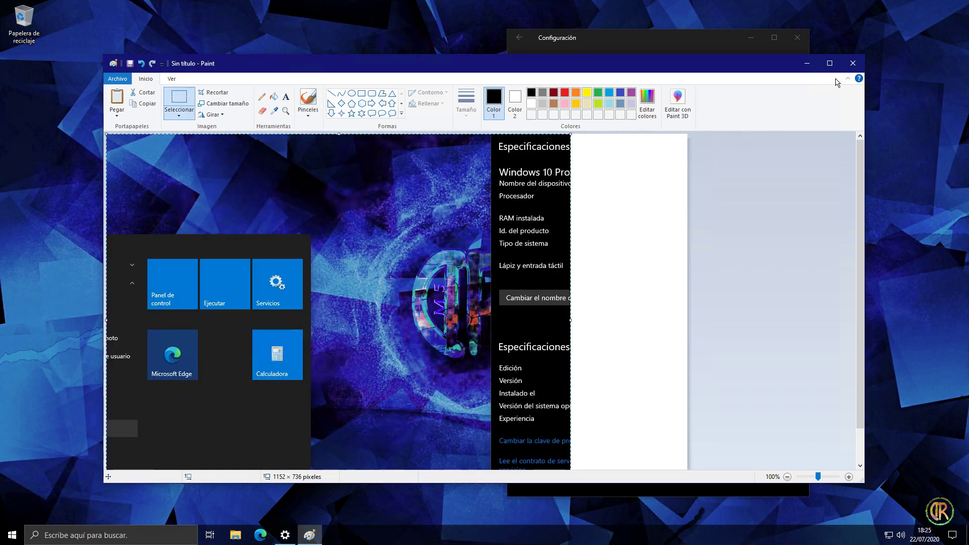
click(853, 63)
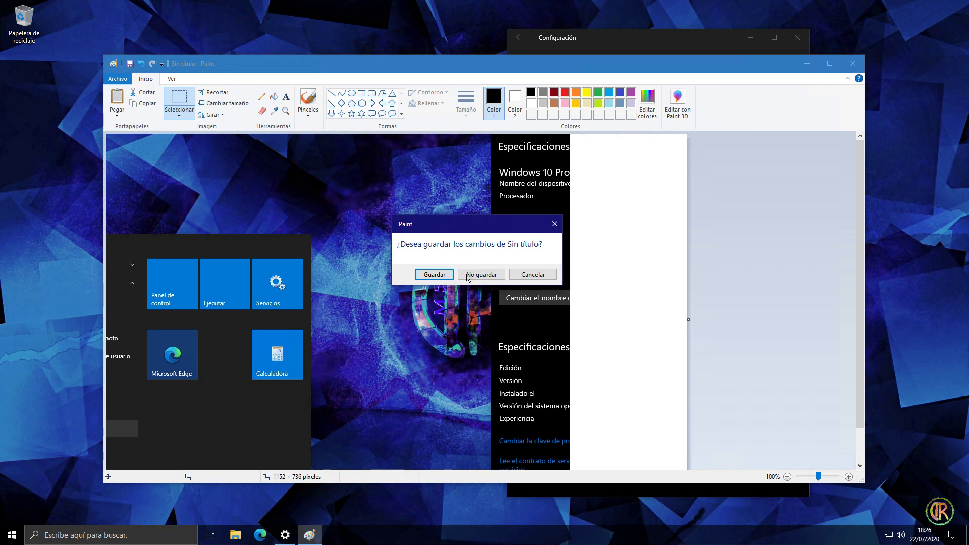
click(468, 272)
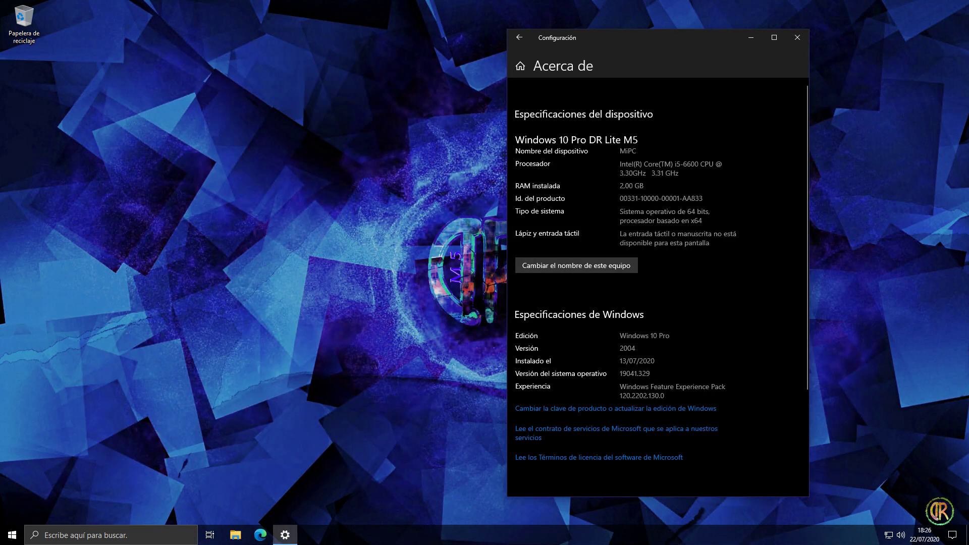
Step: Widen the Configuración window again and open the Windows search
drag(506, 418, 194, 417)
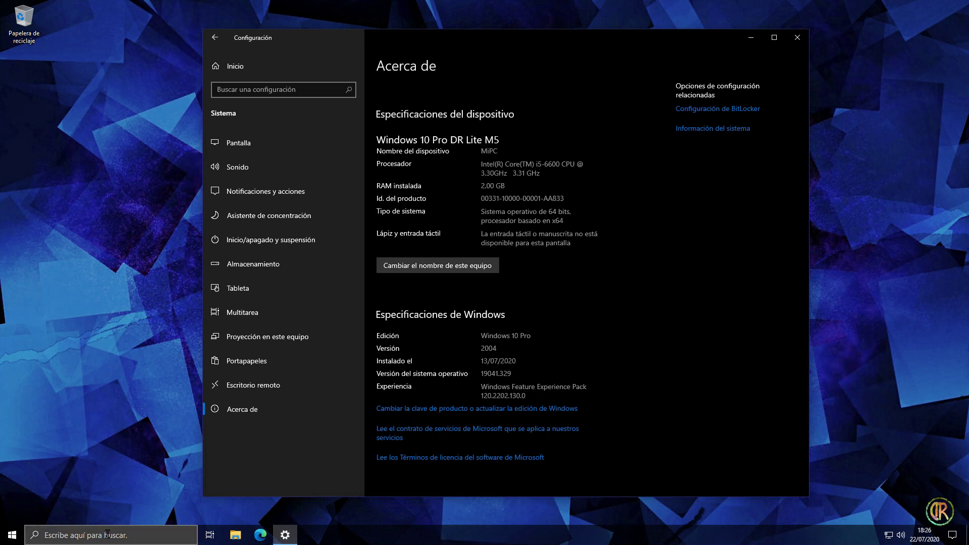
click(127, 534)
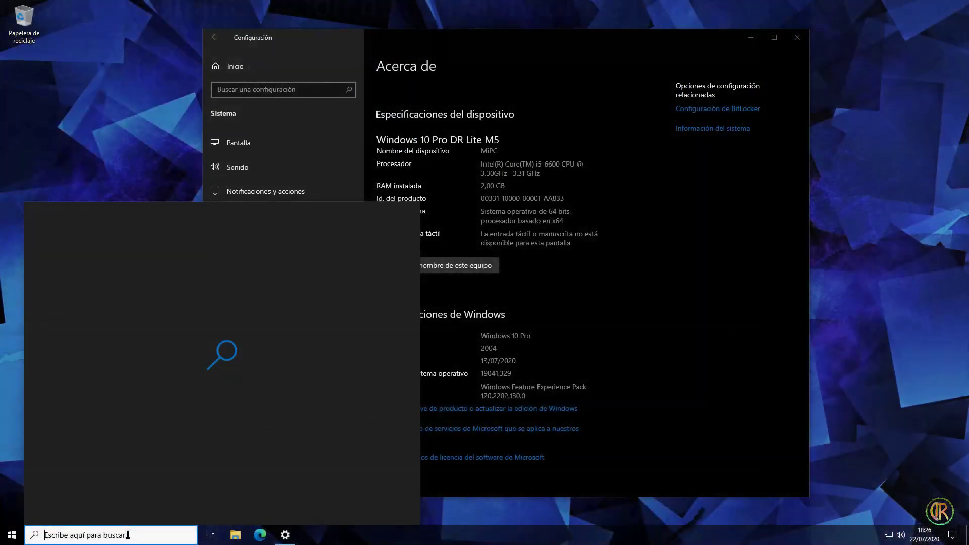
Step: Search Este equipo for "f" in the file explorer and close the results window
click(235, 535)
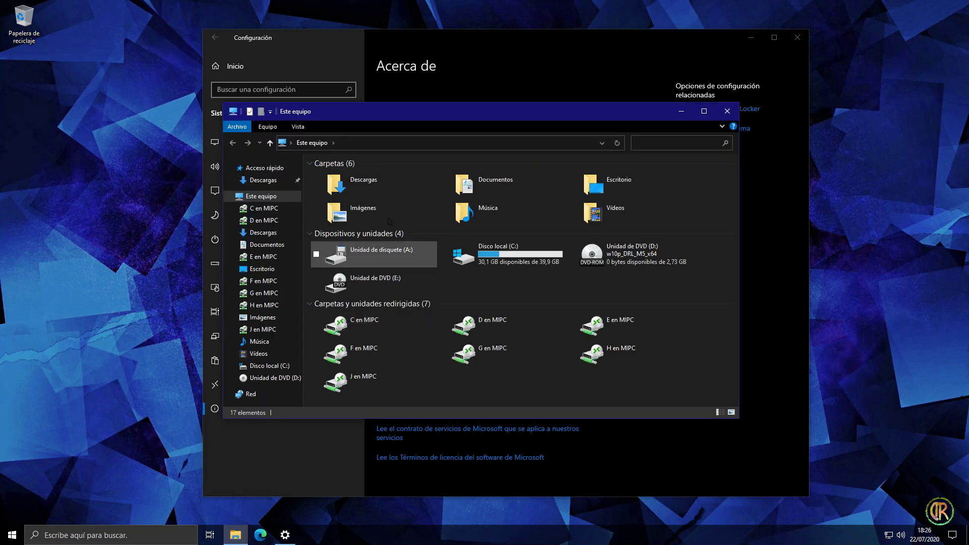
click(644, 143)
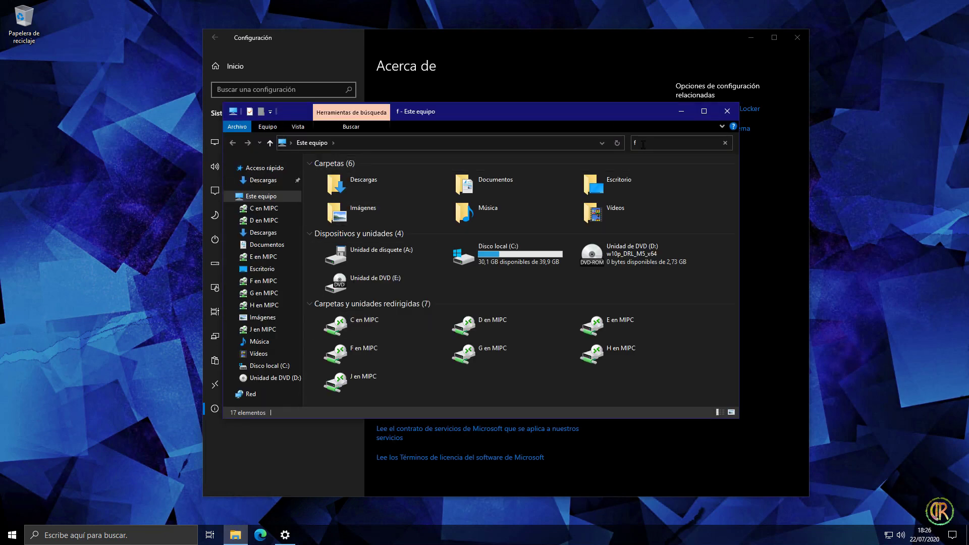
text(f)
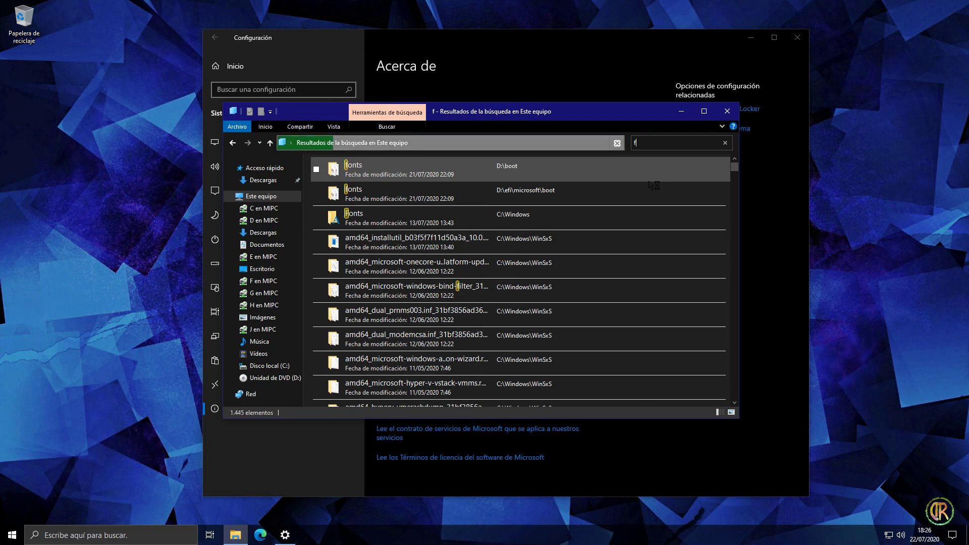
click(727, 113)
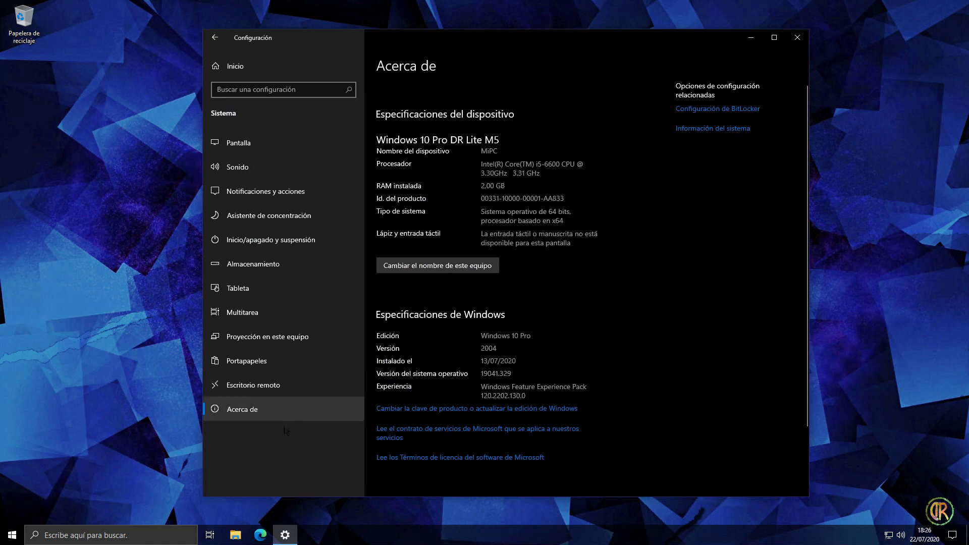
Step: Hide the search box on the taskbar and close the Configuración window
right_click(348, 535)
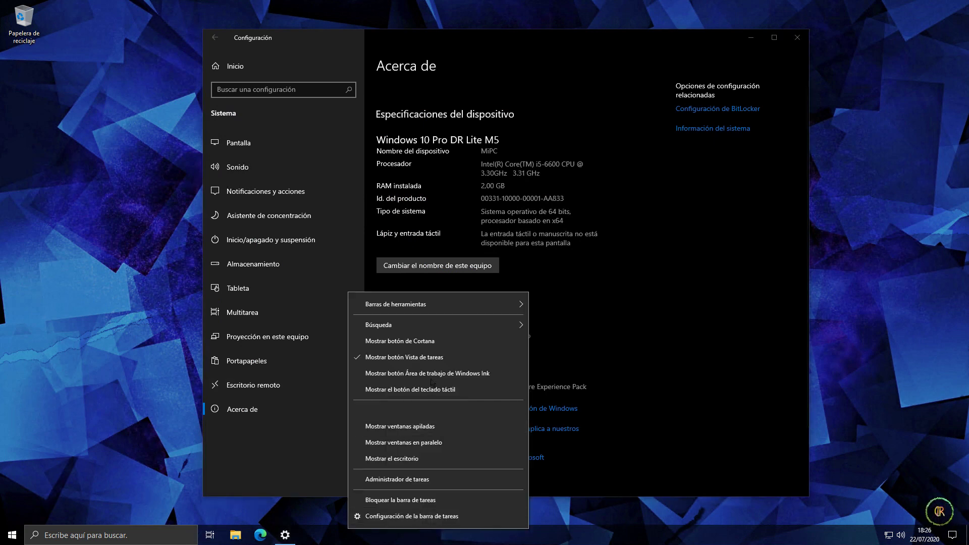
mouse_move(454, 324)
click(551, 328)
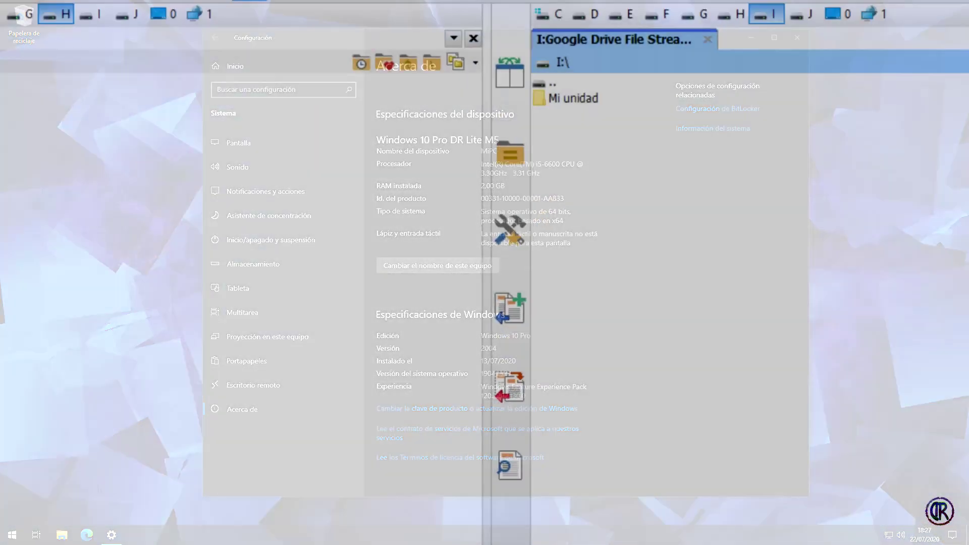
key(ctrl+f)
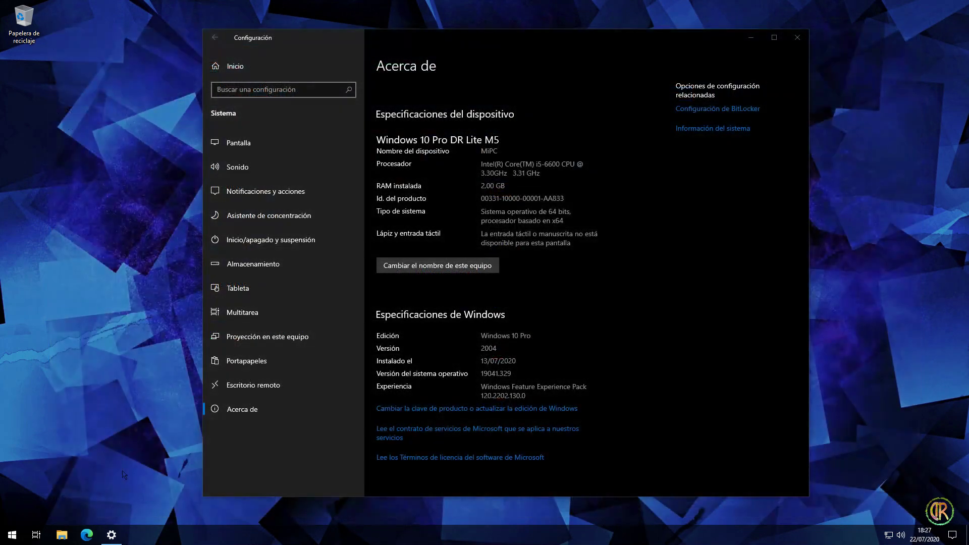
click(797, 38)
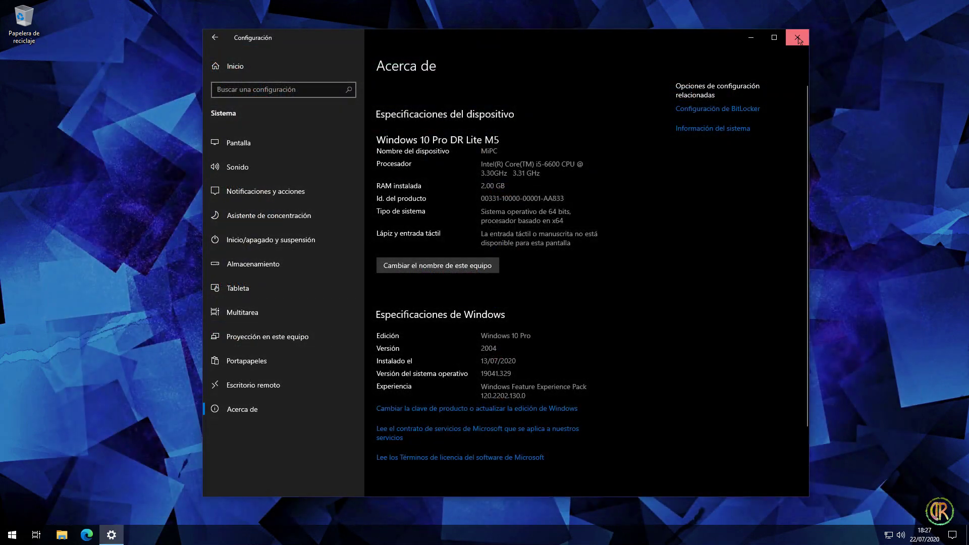
Step: Check the used and free space of Disco local (C:) in its properties and close both windows
click(61, 534)
right_click(492, 260)
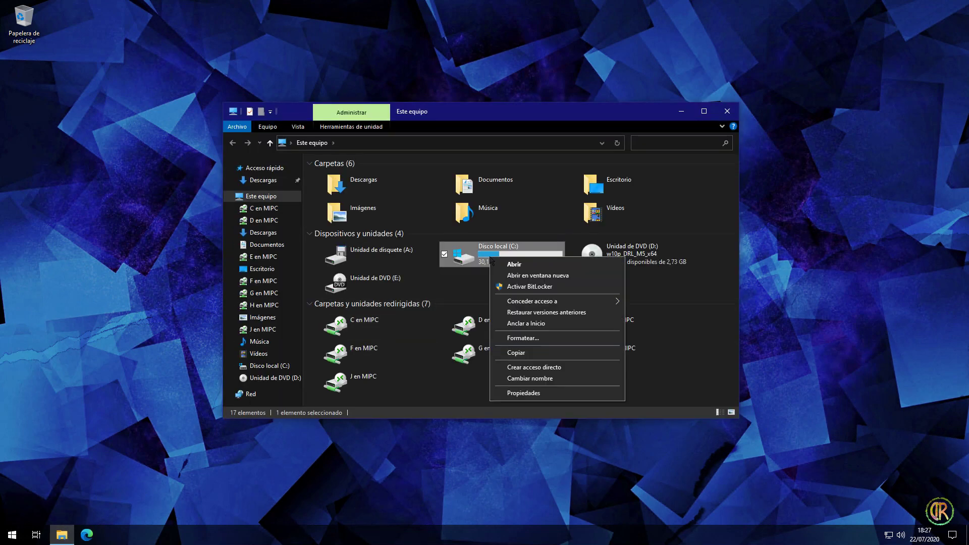
click(531, 393)
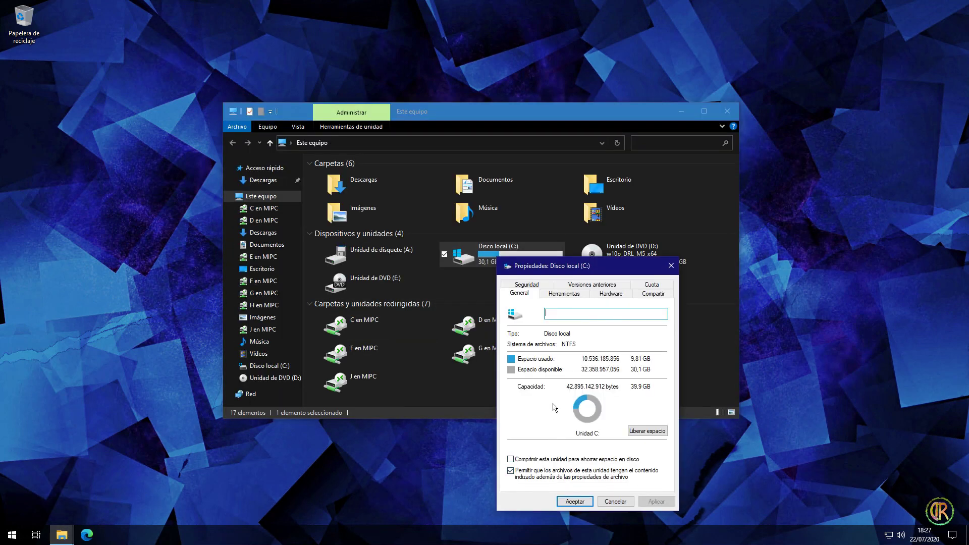
click(726, 111)
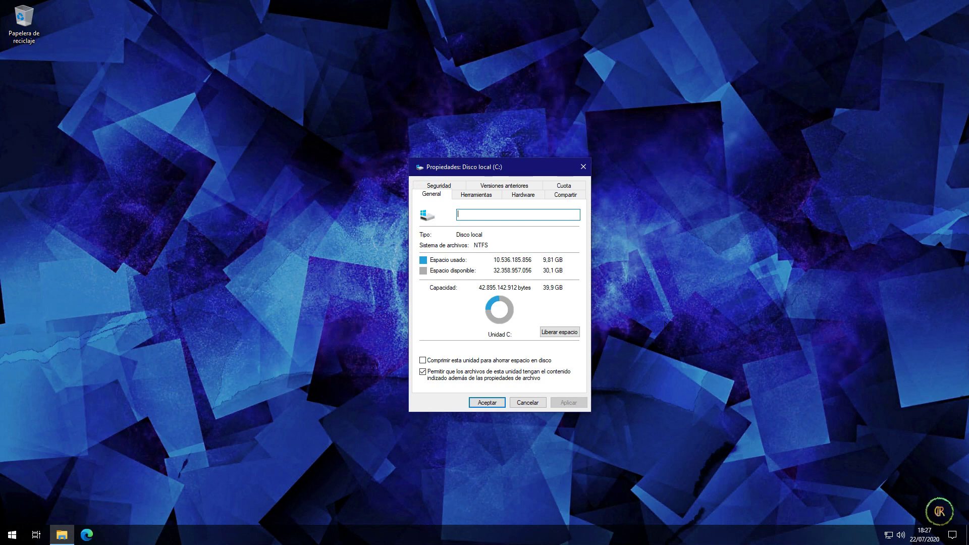
click(583, 167)
Step: Open the Administrador de tareas and examine the memory performance
right_click(258, 535)
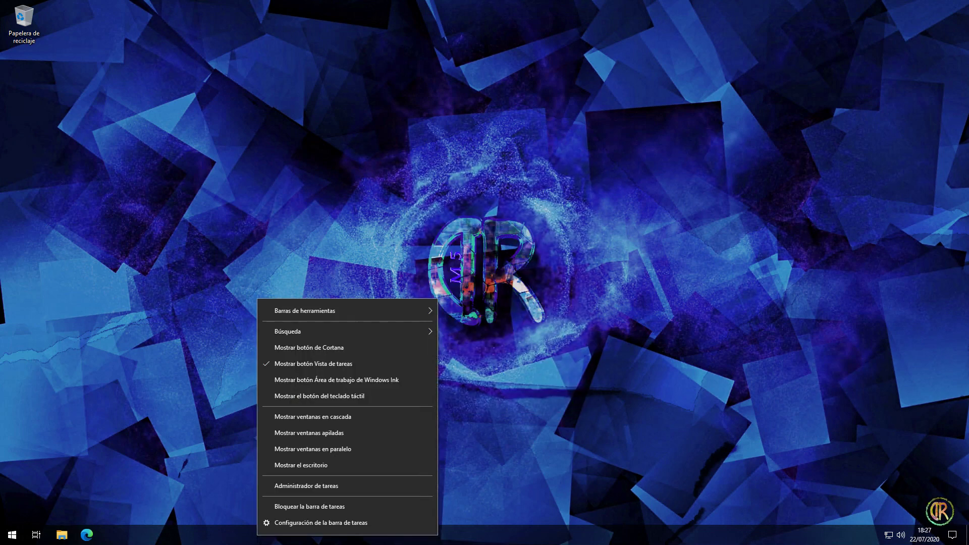
click(285, 485)
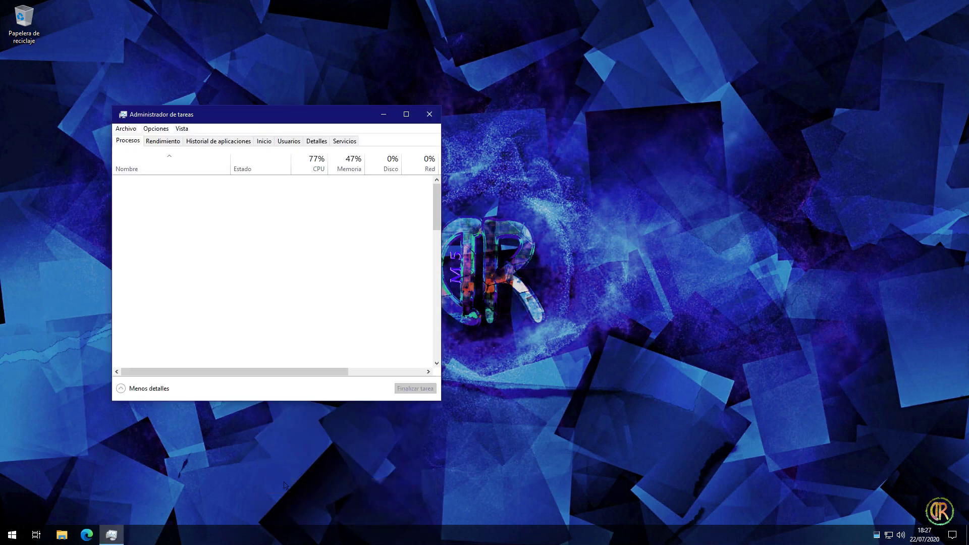
click(165, 146)
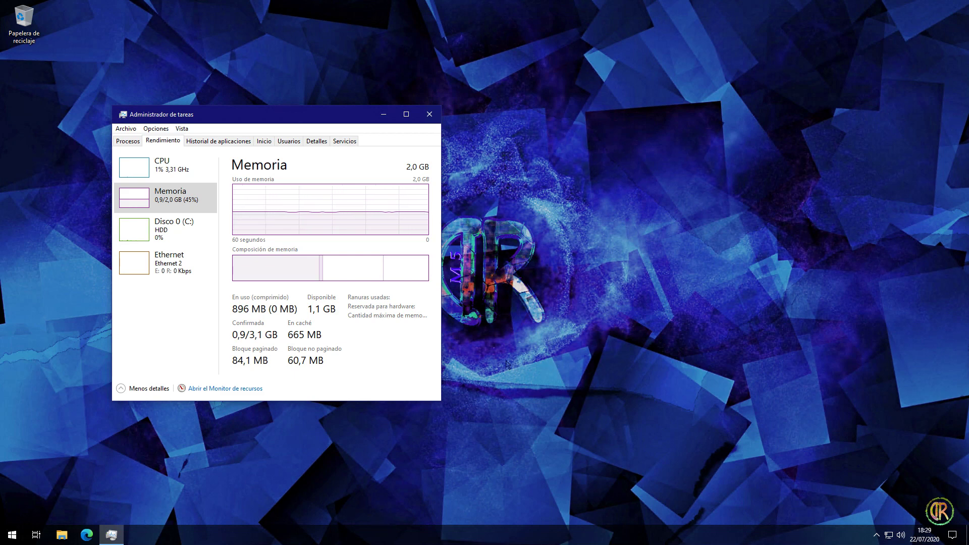
Step: End the SearchApp.exe process and close the Administrador de tareas after rechecking the memory performance
click(319, 145)
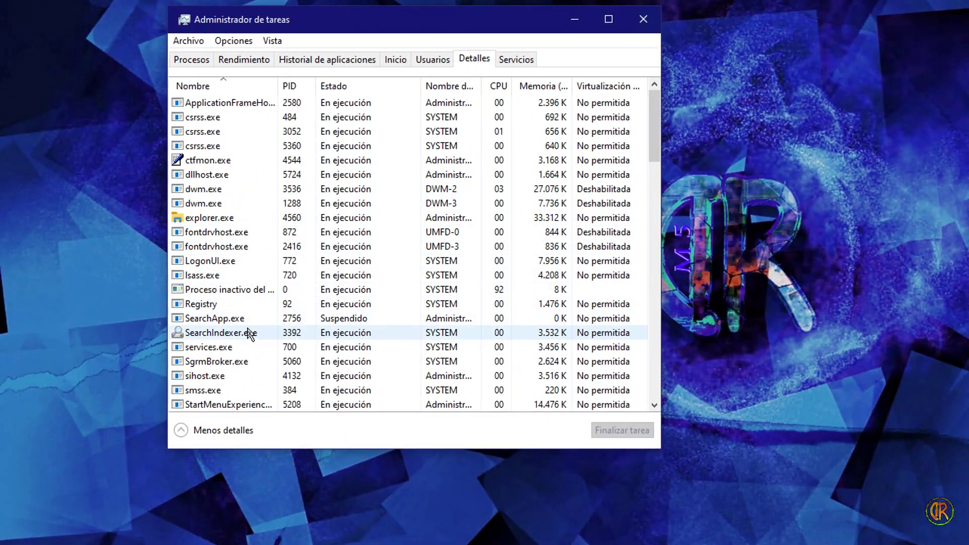
click(249, 319)
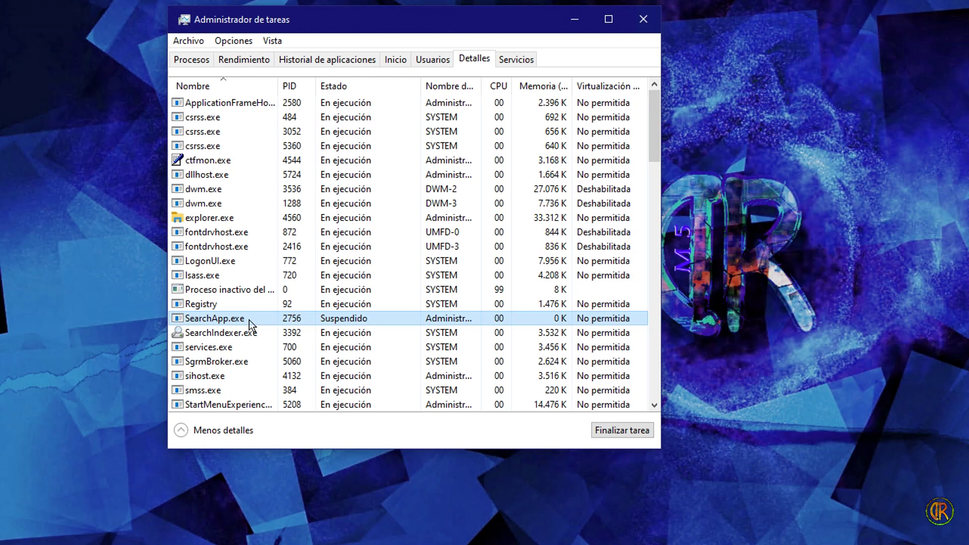
right_click(249, 319)
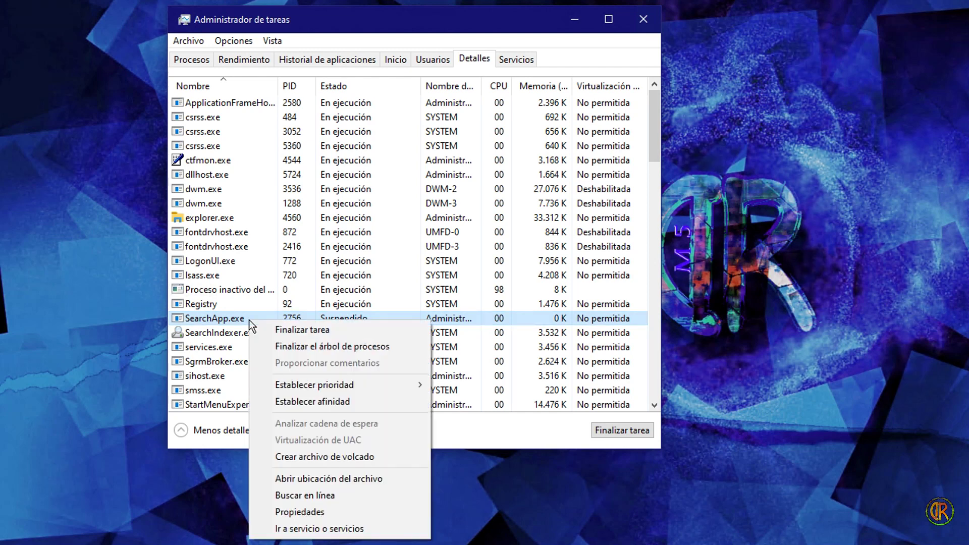
click(302, 330)
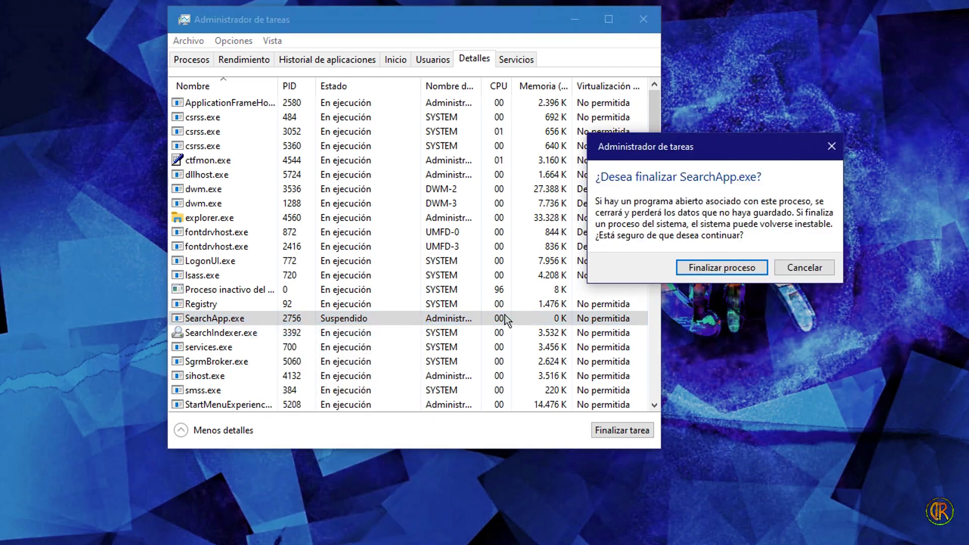
click(723, 269)
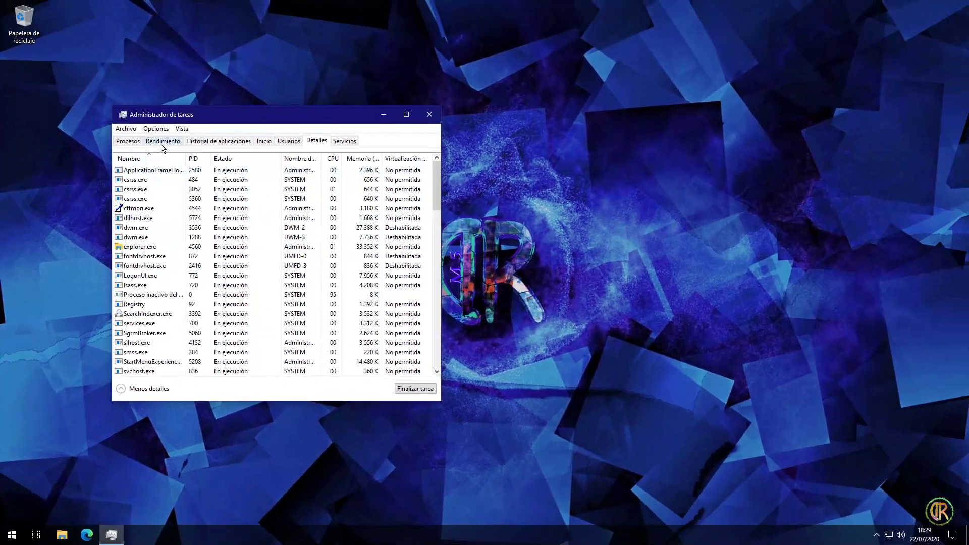
click(190, 113)
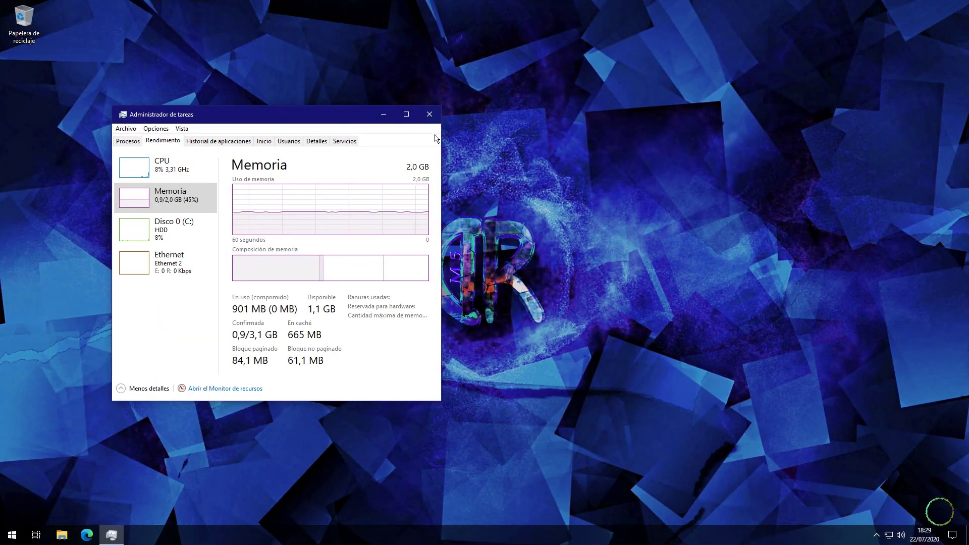
click(430, 115)
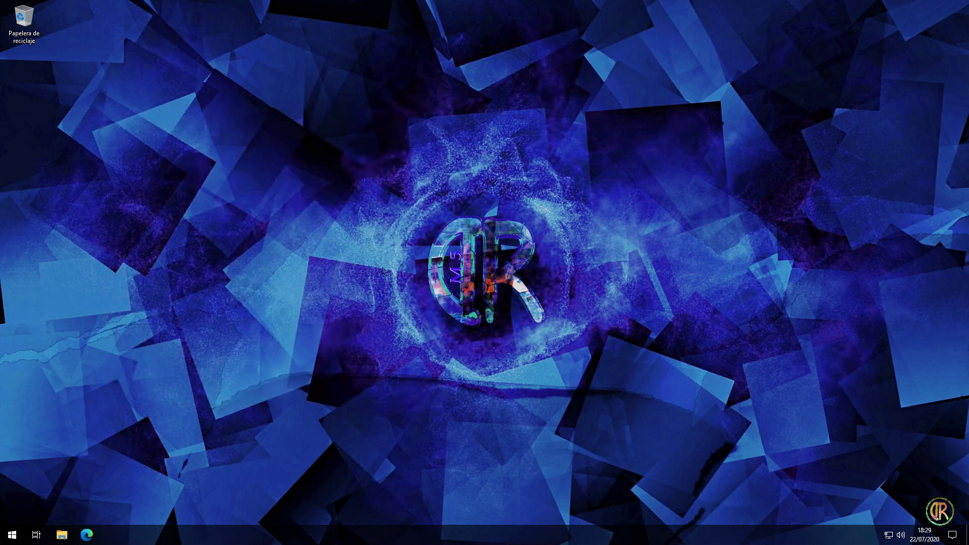
Step: Examine the basic system information in the Panel de control and close the window
click(12, 534)
click(178, 254)
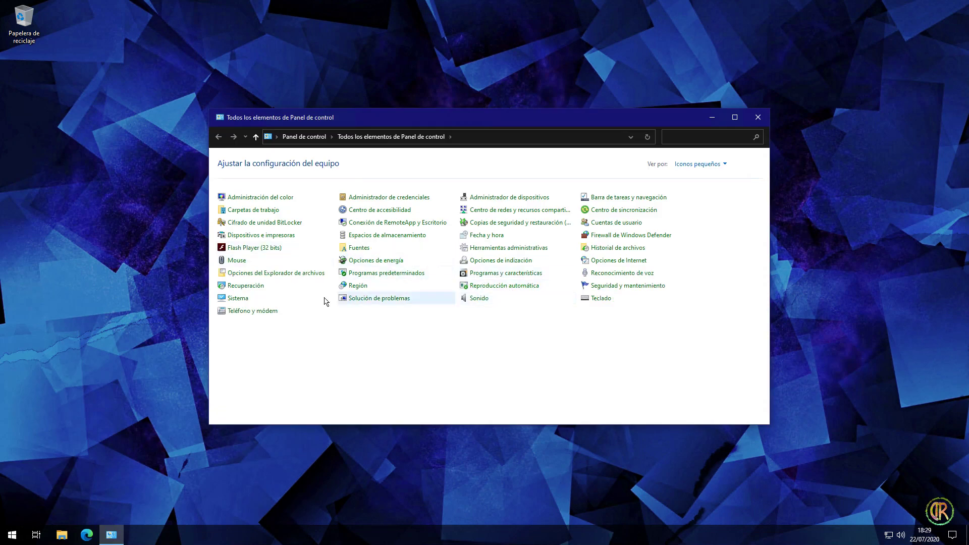
click(228, 301)
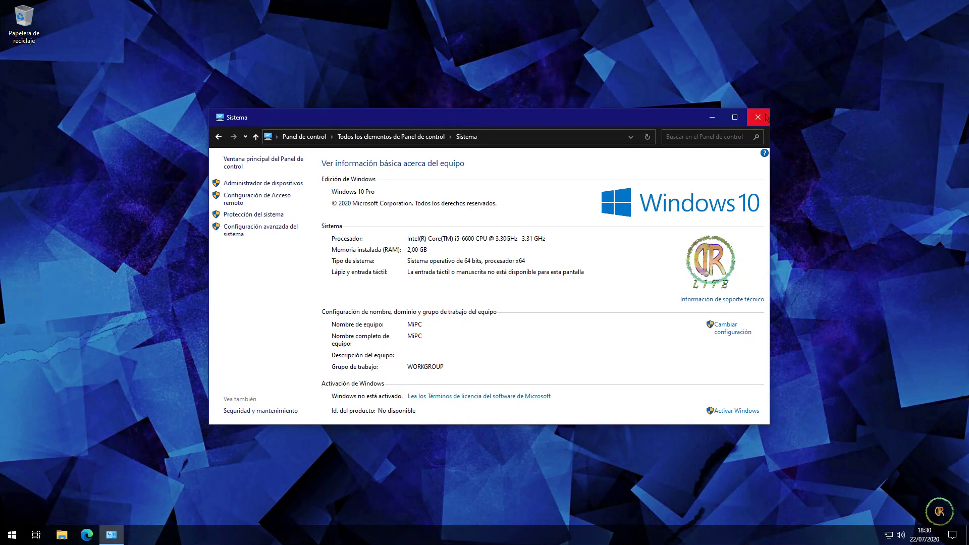
click(815, 88)
Step: Open Configuración and examine the Windows Update page under Actualización y seguridad
click(12, 535)
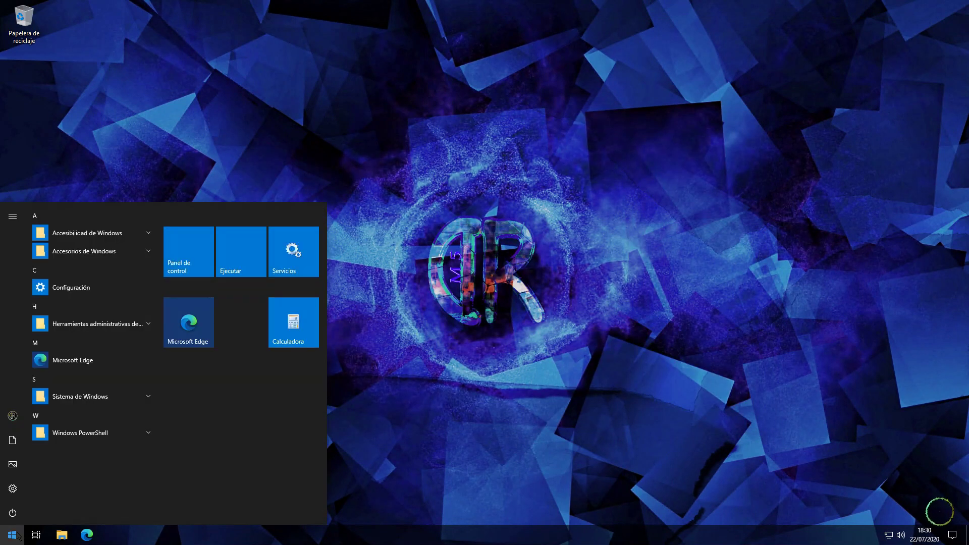
click(13, 489)
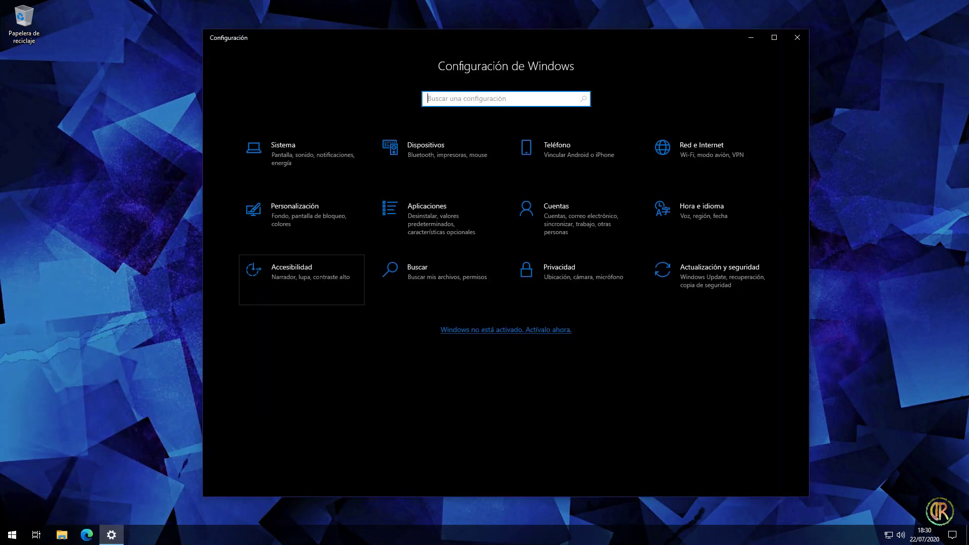
key(Right)
key(Right)
key(Return)
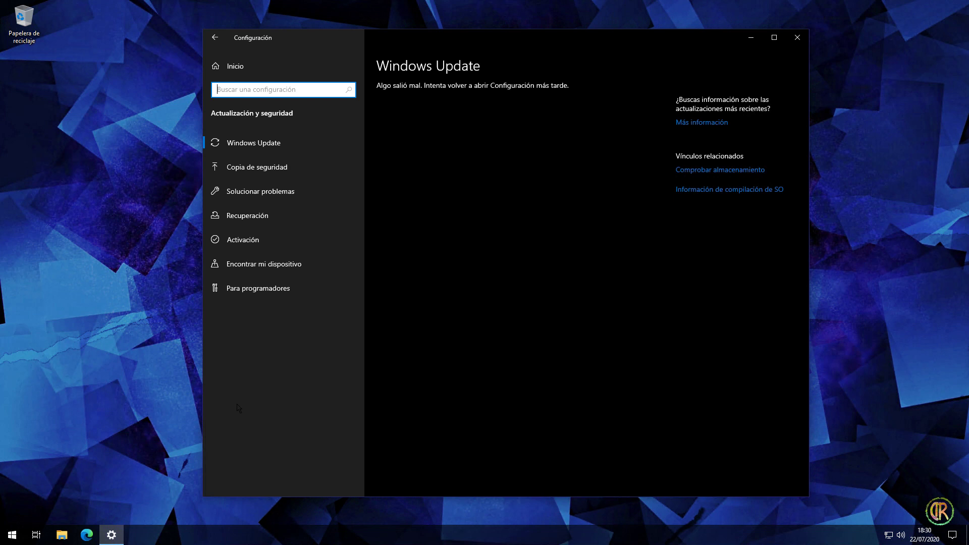
Step: Review the available themes under Personalización and close Configuración
click(246, 74)
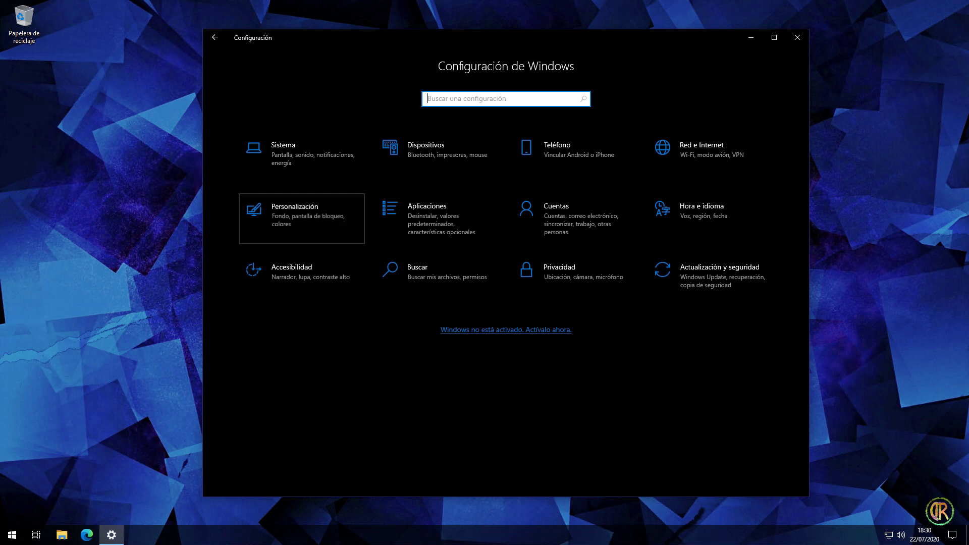
click(338, 221)
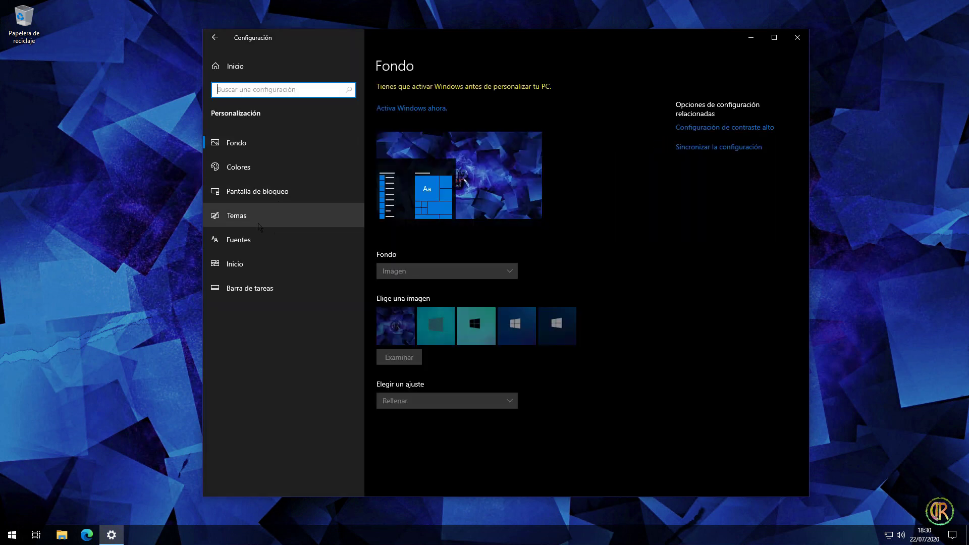
click(259, 225)
scroll(592, 288, down, 2)
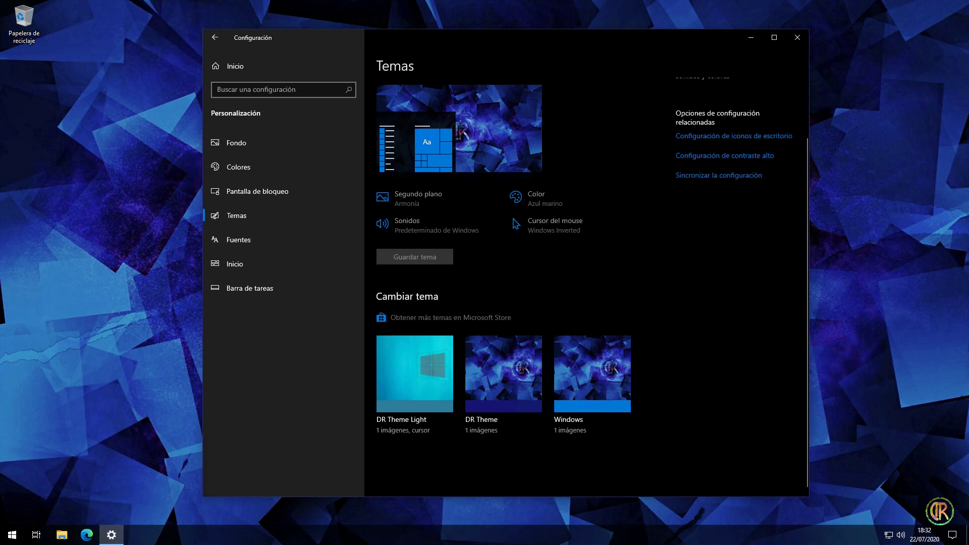
click(797, 37)
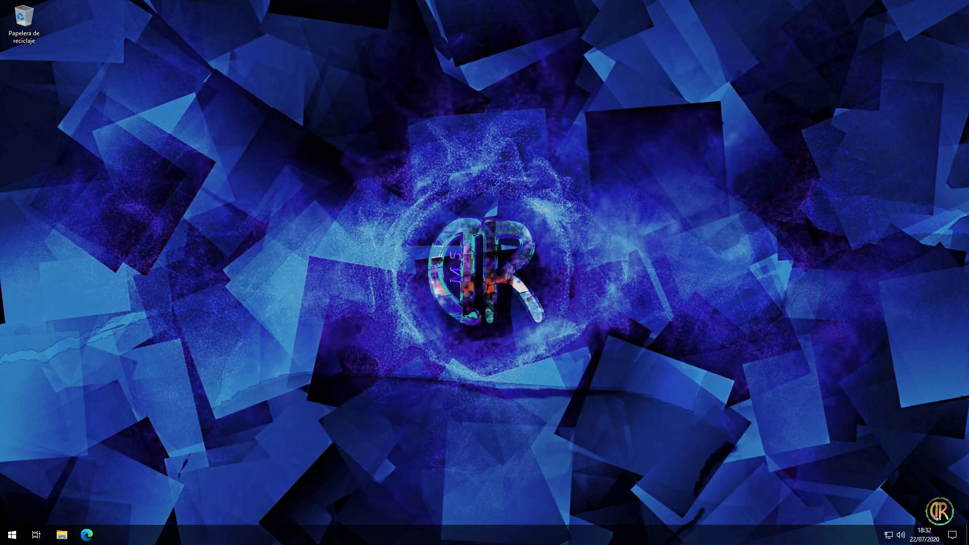
Step: Check the Control de cuentas de usuario notification level in the Panel de control, leave it without saving and close the window
click(12, 534)
click(200, 243)
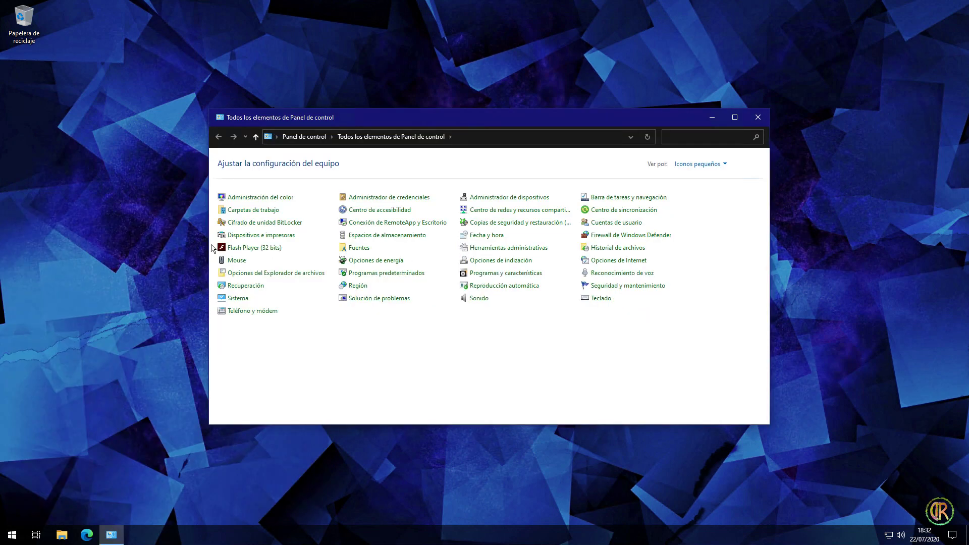
click(629, 223)
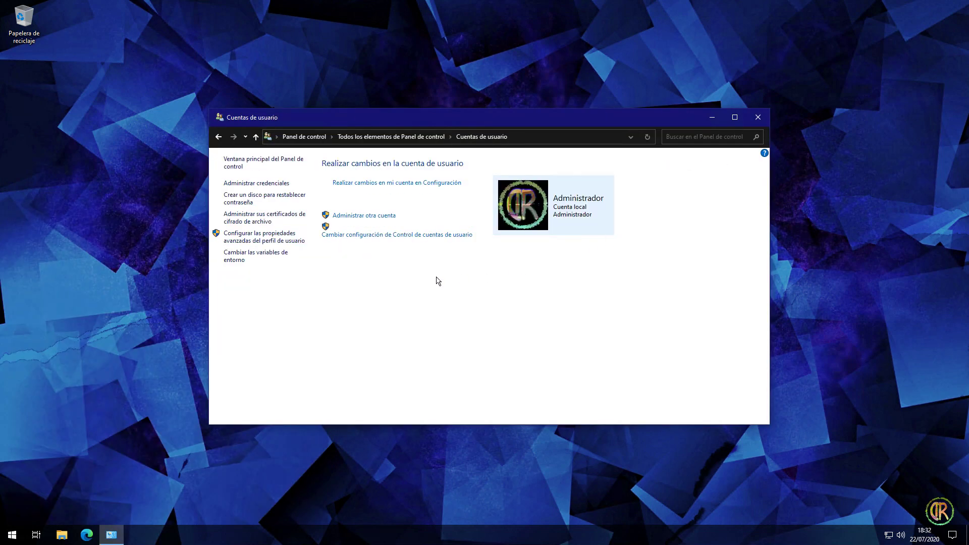
click(355, 235)
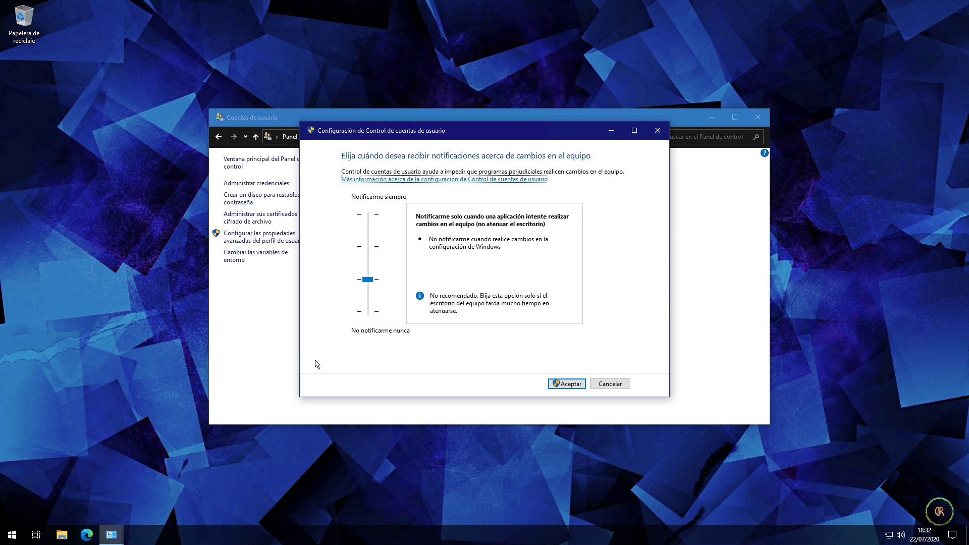
click(611, 384)
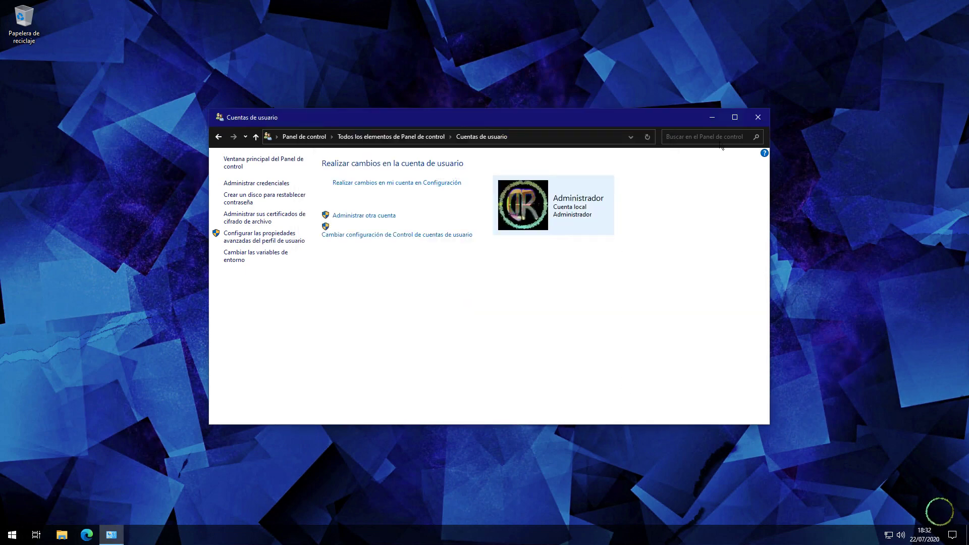
click(763, 117)
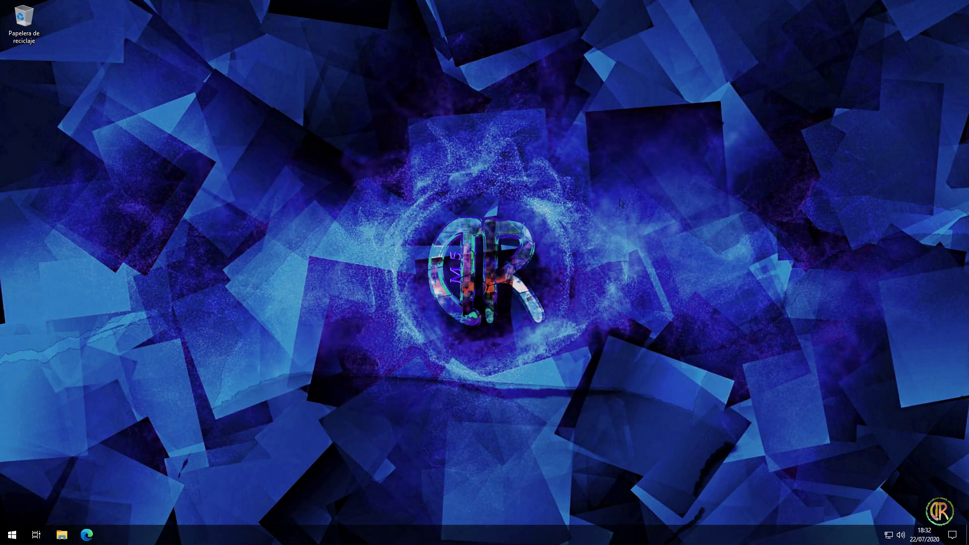